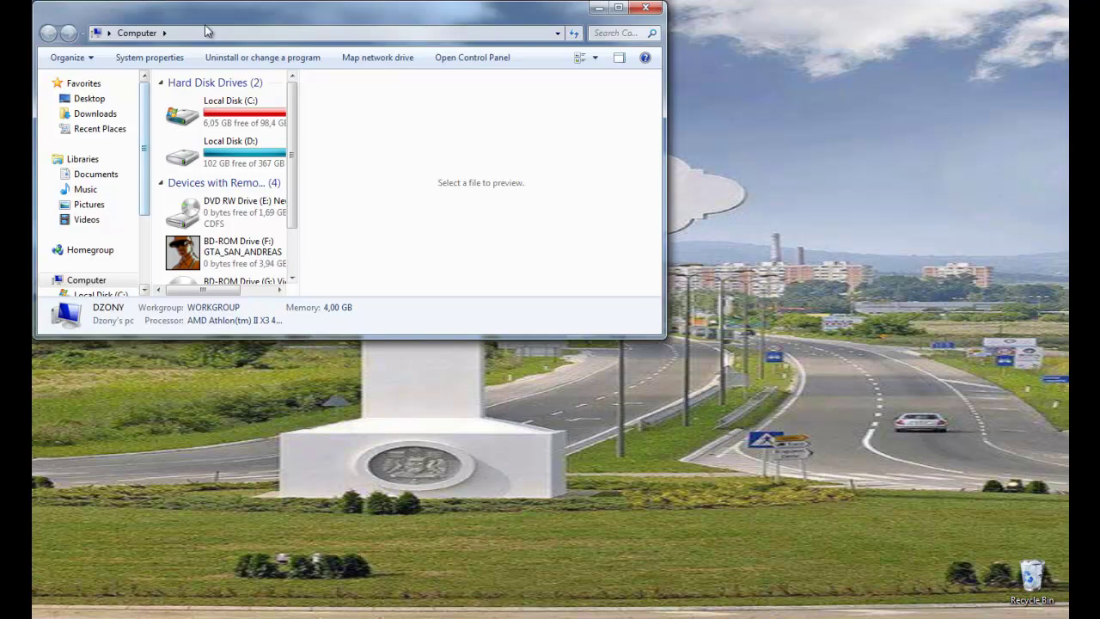
Open the Program Files (x86) folder on Local Disk (D:)
{"action": "left_click", "coordinate": [618, 7]}
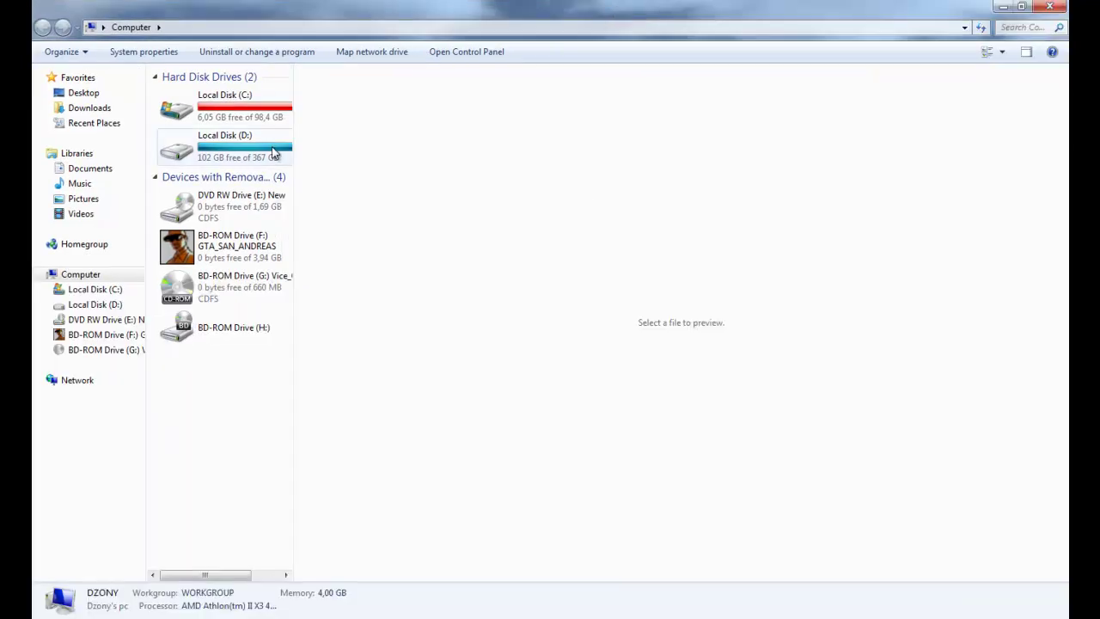
{"action": "double_click", "coordinate": [225, 146]}
{"action": "left_click_drag", "start_coordinate": [615, 9], "coordinate": [703, 86]}
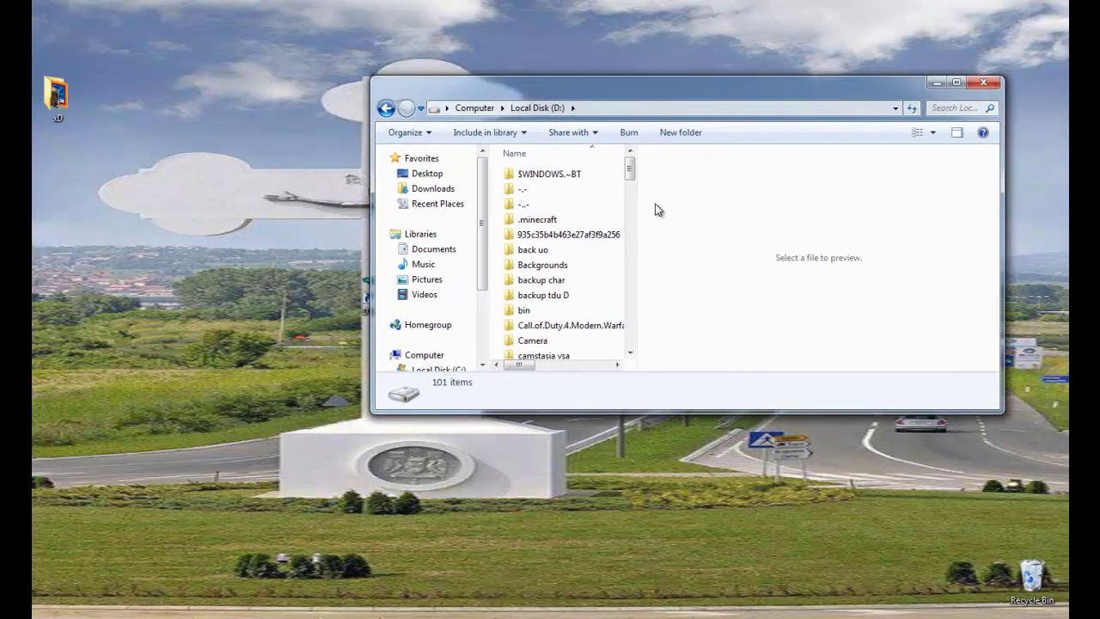
{"action": "type", "text": "pi"}
{"action": "left_click", "coordinate": [588, 202]}
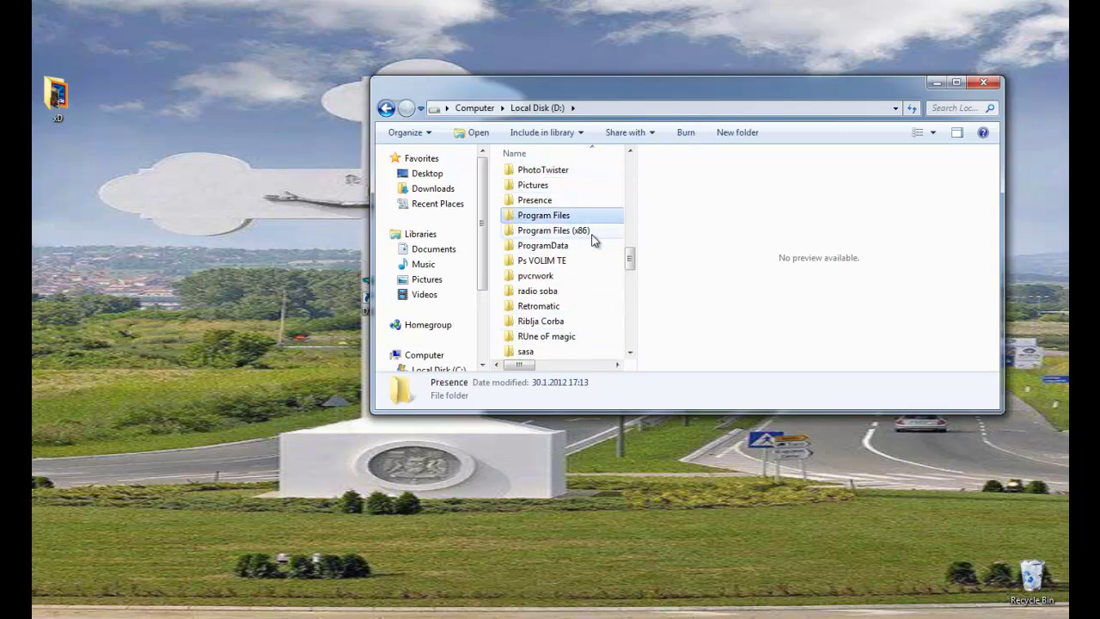
{"action": "double_click", "coordinate": [589, 230]}
Maximize the file window and open the UK Truck Simulator folder
{"action": "scroll", "coordinate": [593, 214], "scroll_direction": "down", "scroll_amount": 1}
{"action": "scroll", "coordinate": [594, 213], "scroll_direction": "down", "scroll_amount": 1}
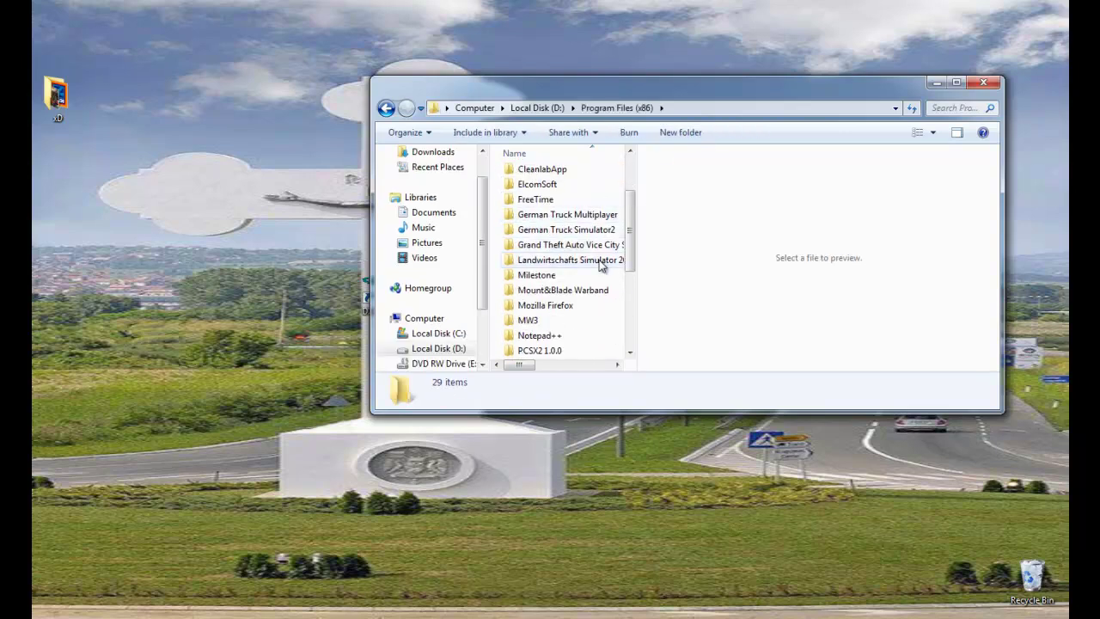
{"action": "double_click", "coordinate": [941, 89]}
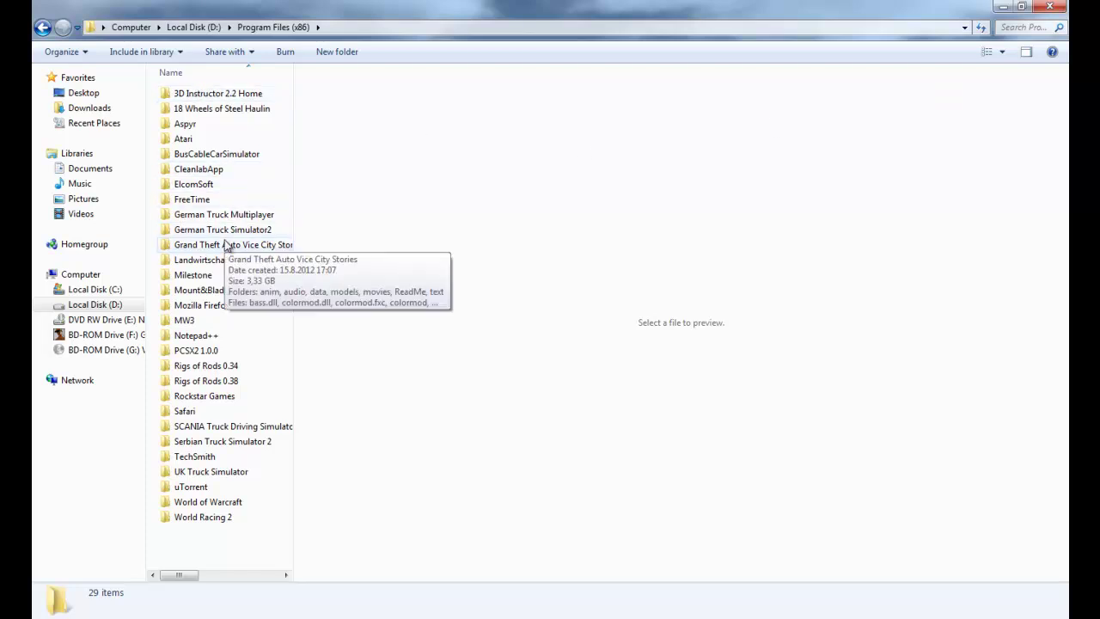
{"action": "double_click", "coordinate": [247, 472]}
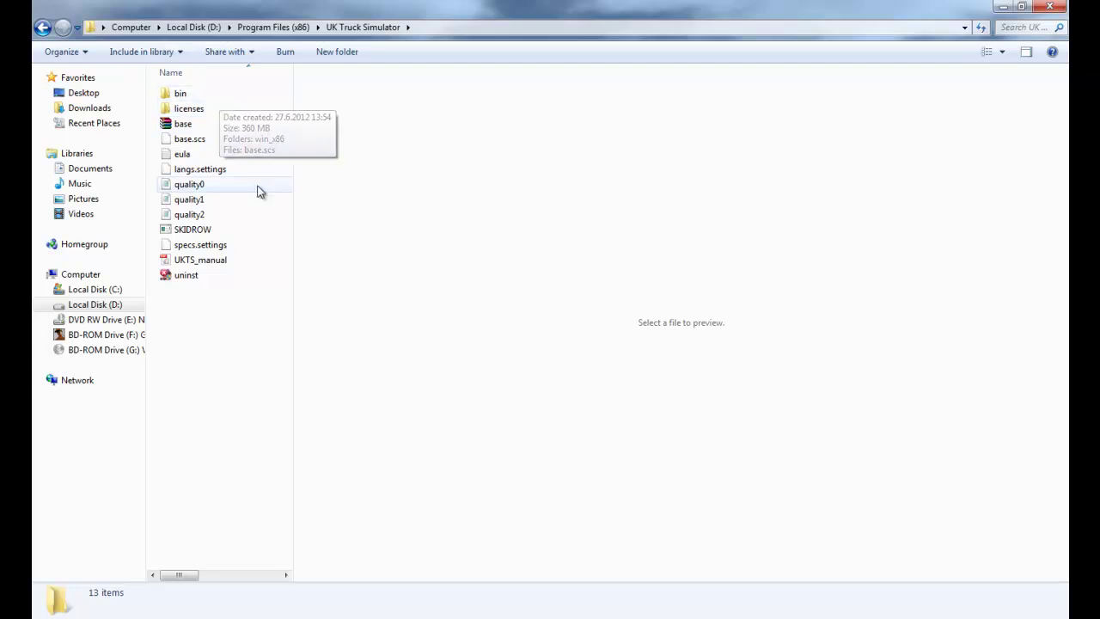
{"action": "left_click", "coordinate": [207, 140]}
{"action": "right_click", "coordinate": [207, 140]}
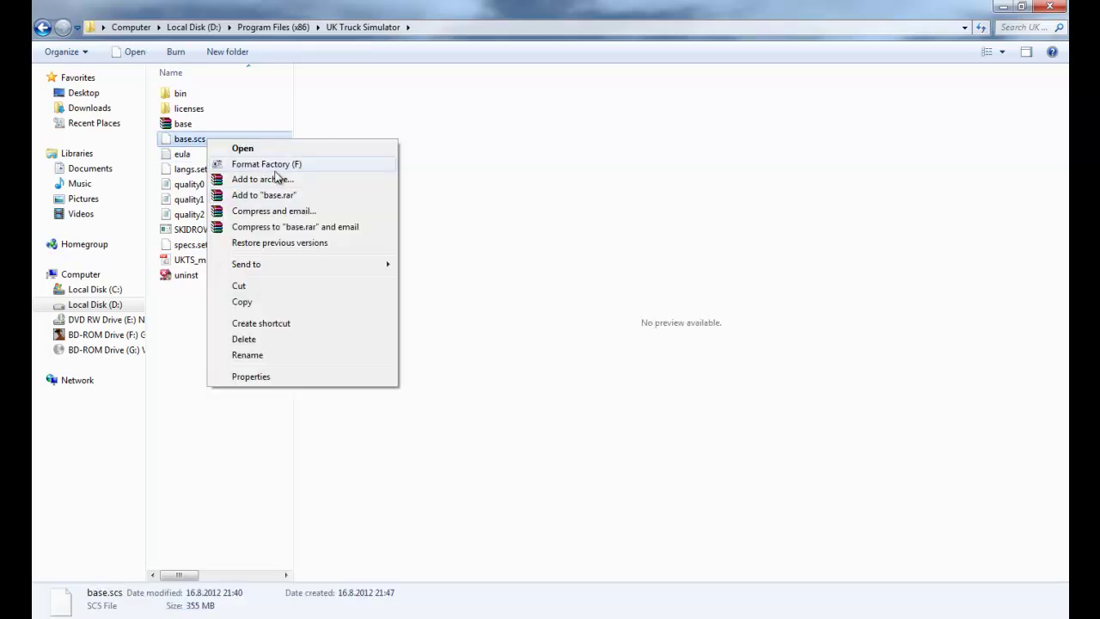
{"action": "left_click", "coordinate": [160, 459]}
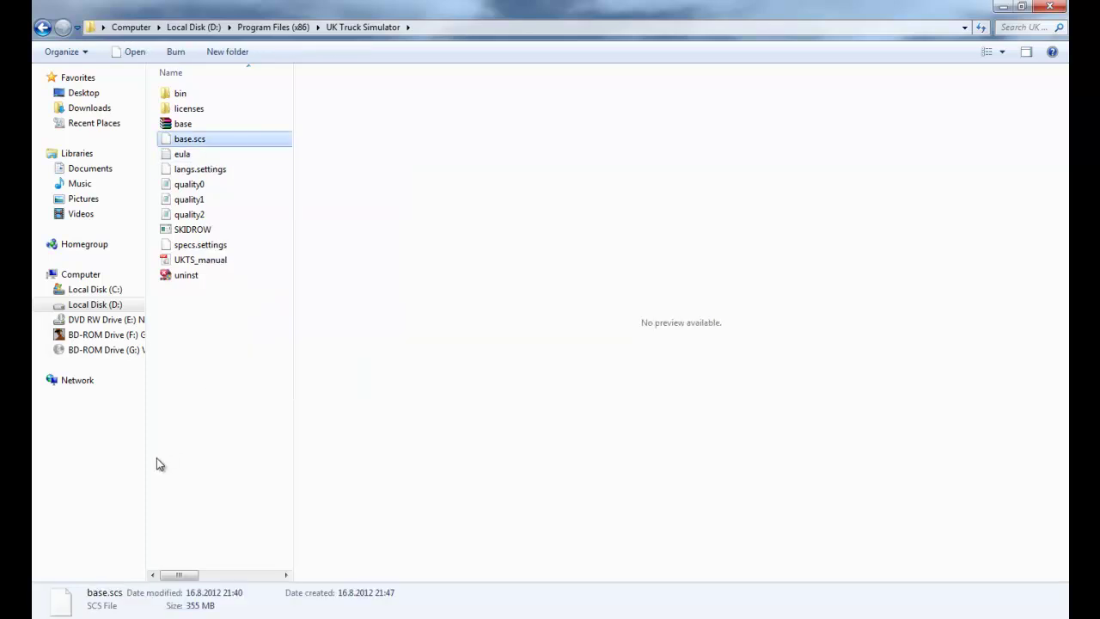
Open the base archive in WinRAR, dismiss the purchase reminder and open the base.scs file inside it
{"action": "double_click", "coordinate": [238, 127]}
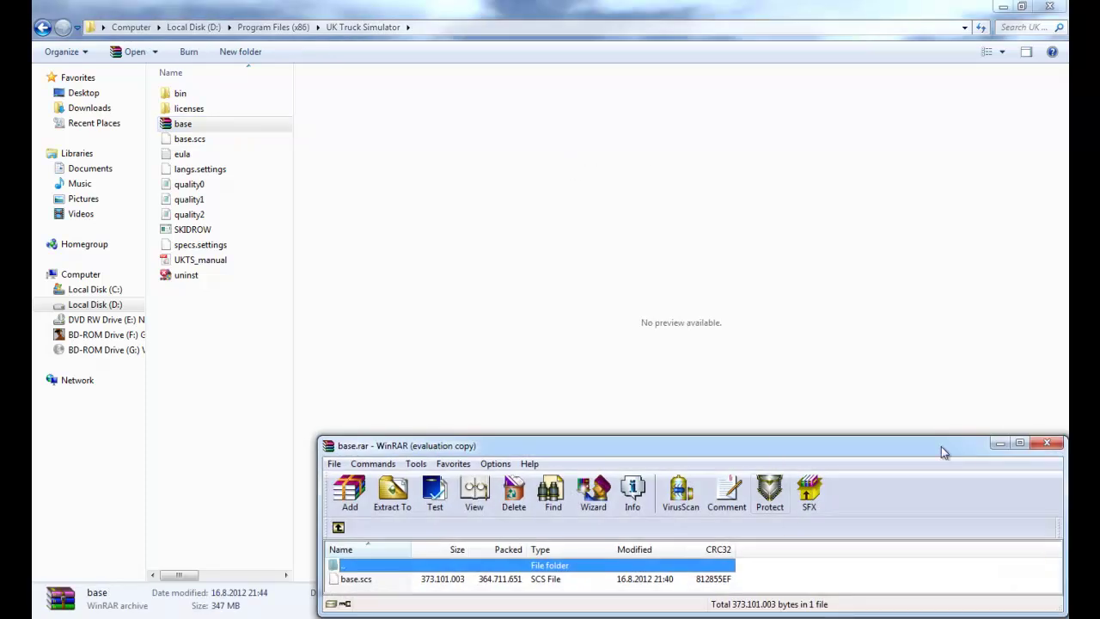
{"action": "left_click", "coordinate": [1020, 443]}
{"action": "left_click", "coordinate": [630, 316]}
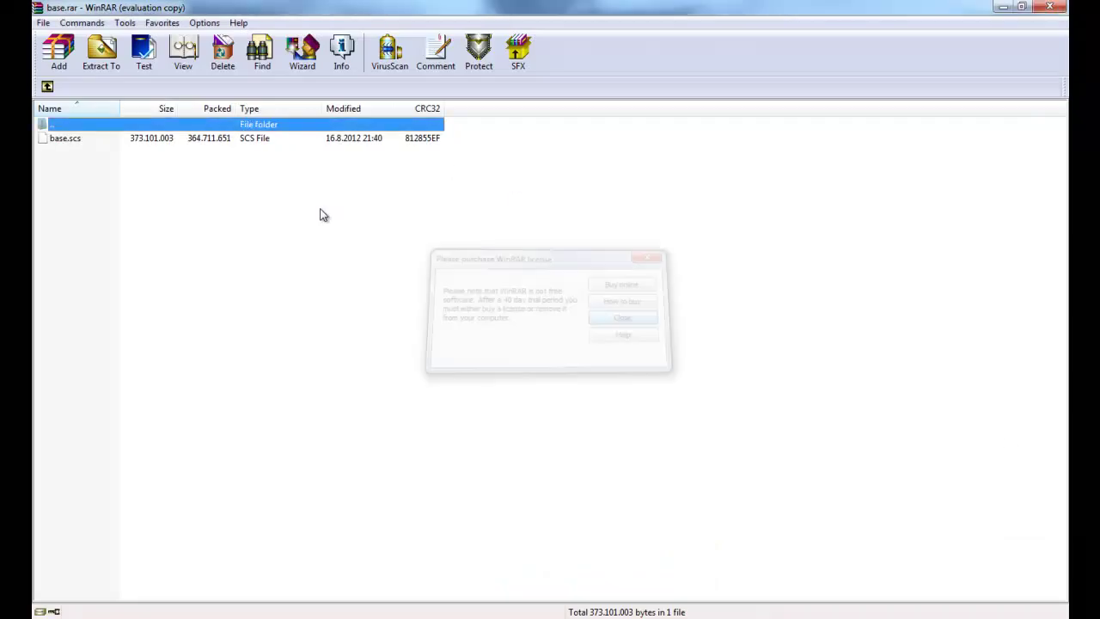
{"action": "double_click", "coordinate": [107, 140]}
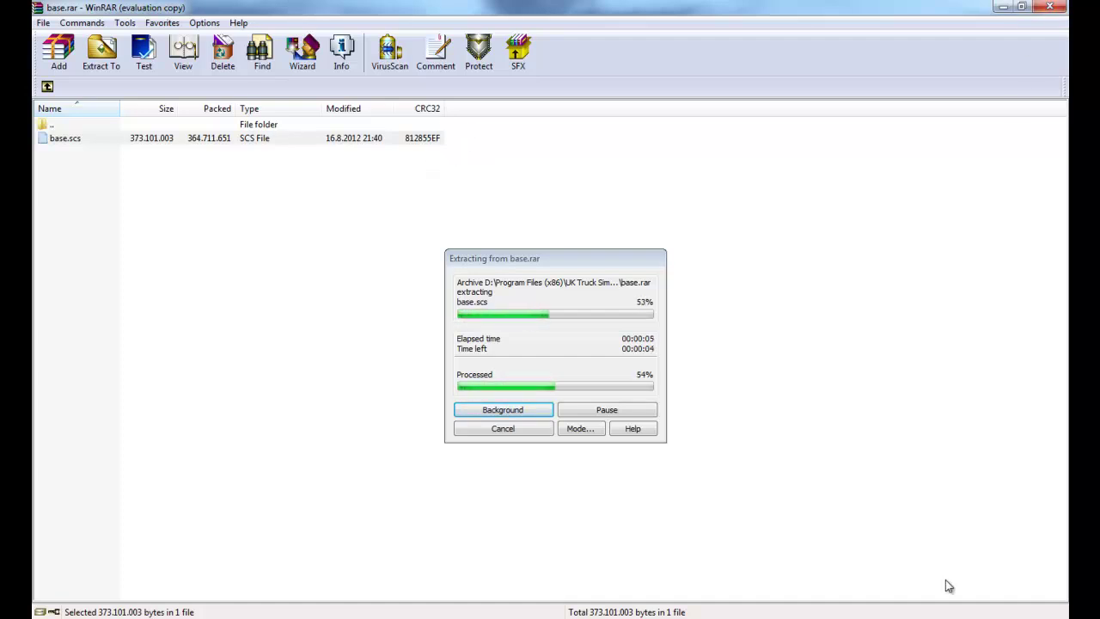
Close the UK Truck Simulator folder window and enlarge the base.scs archive window to show its folder list
{"action": "left_click", "coordinate": [1019, 8]}
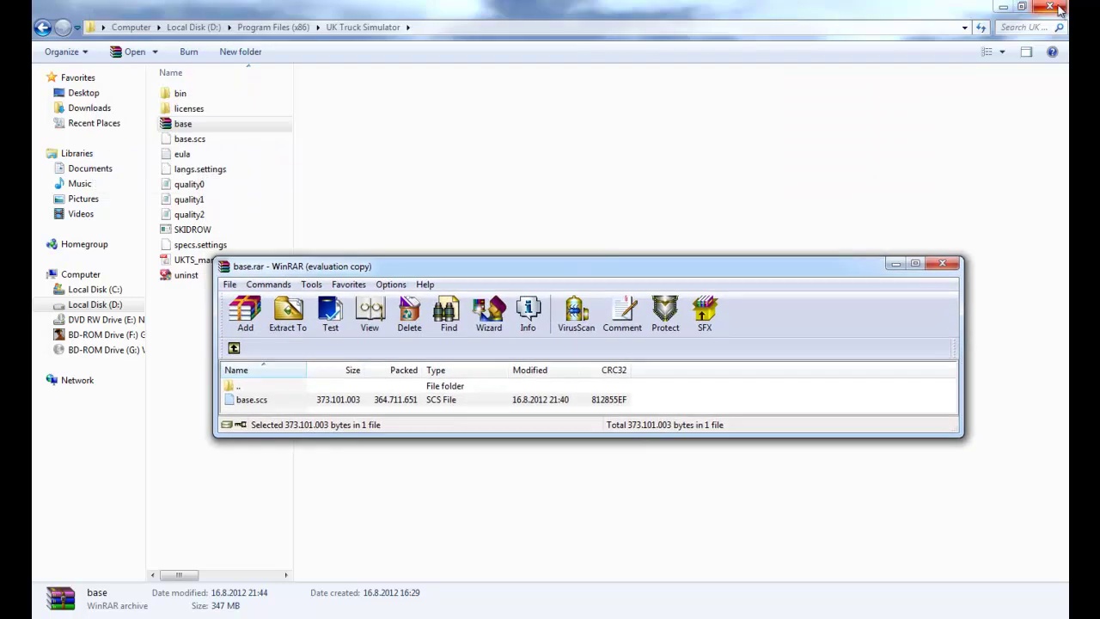
{"action": "left_click", "coordinate": [1058, 10]}
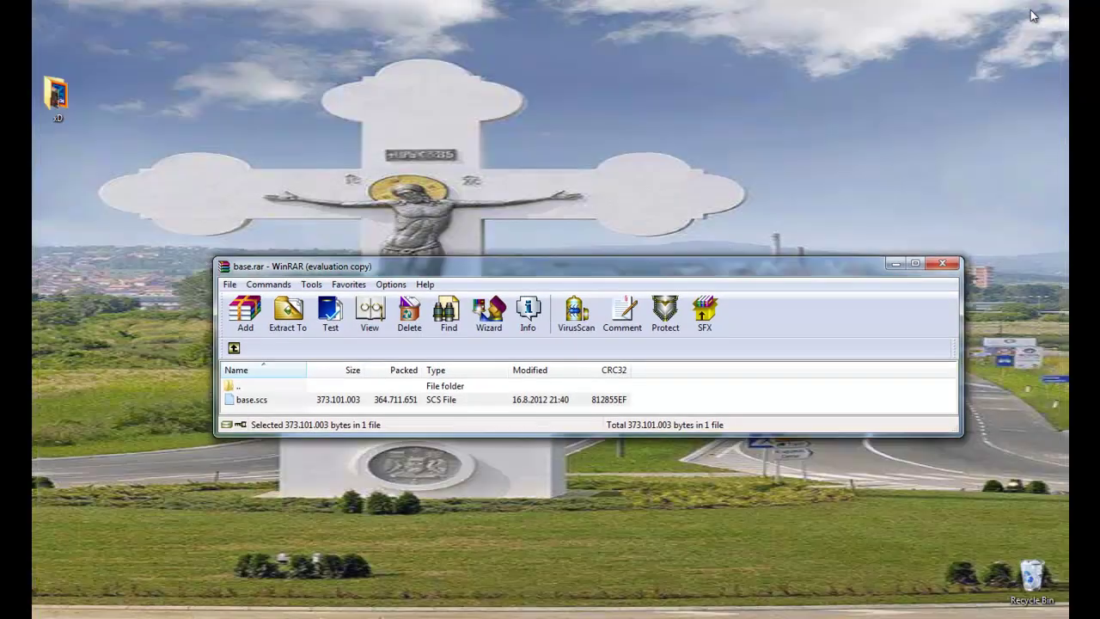
{"action": "key", "text": "Return"}
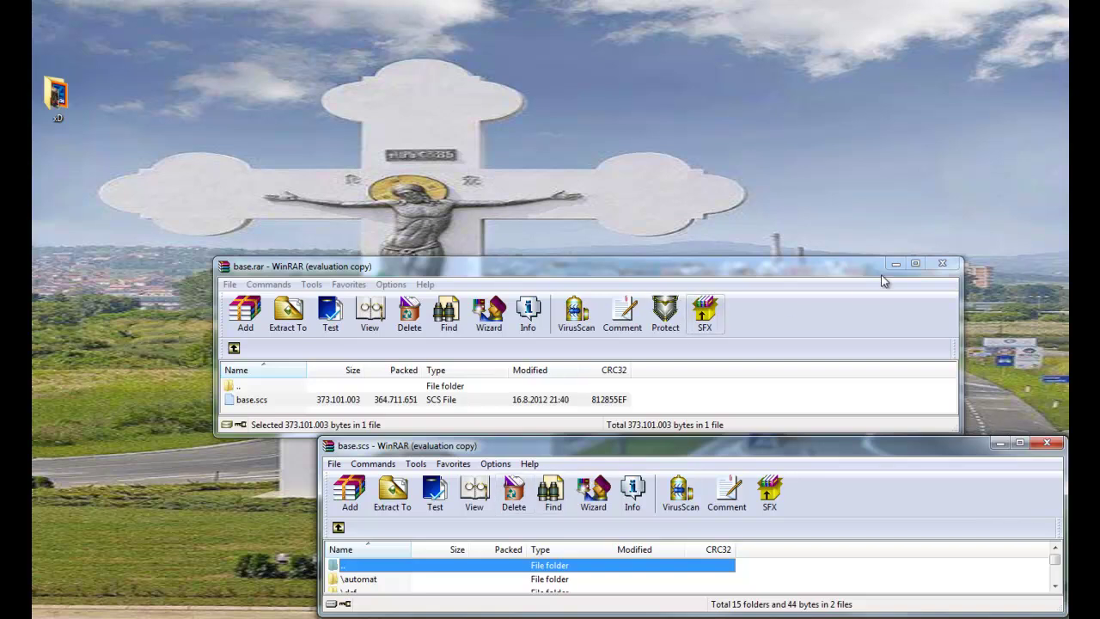
{"action": "left_click", "coordinate": [769, 534]}
{"action": "left_click_drag", "start_coordinate": [756, 437], "coordinate": [755, 110]}
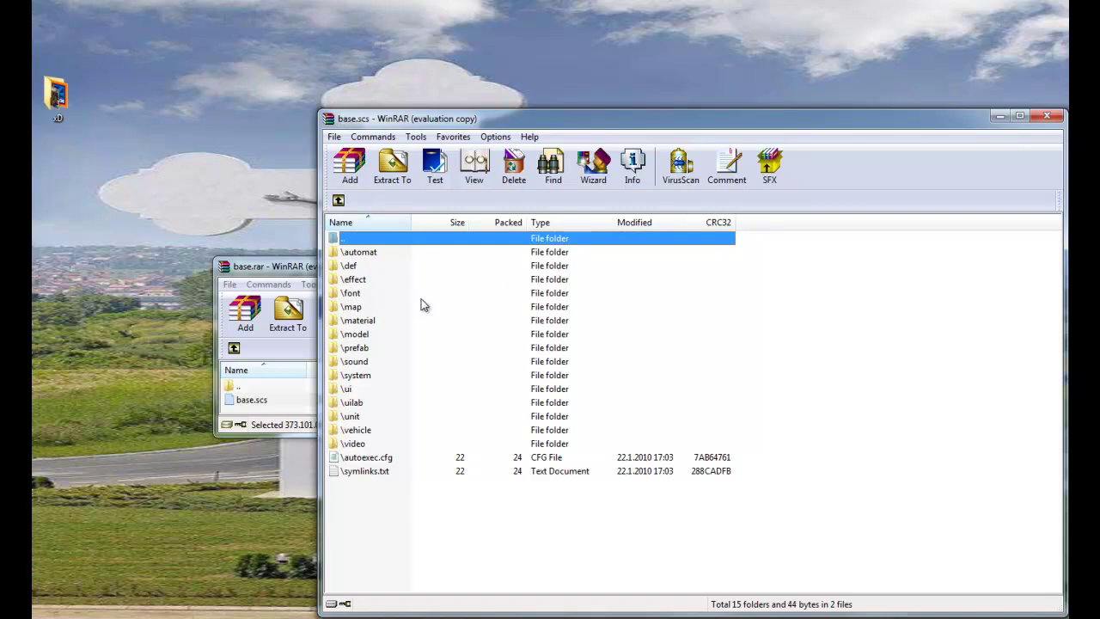
Go to the interior folder of the volvo_fh16 truck, under vehicle and truck, in the base.scs archive
{"action": "left_click", "coordinate": [365, 321]}
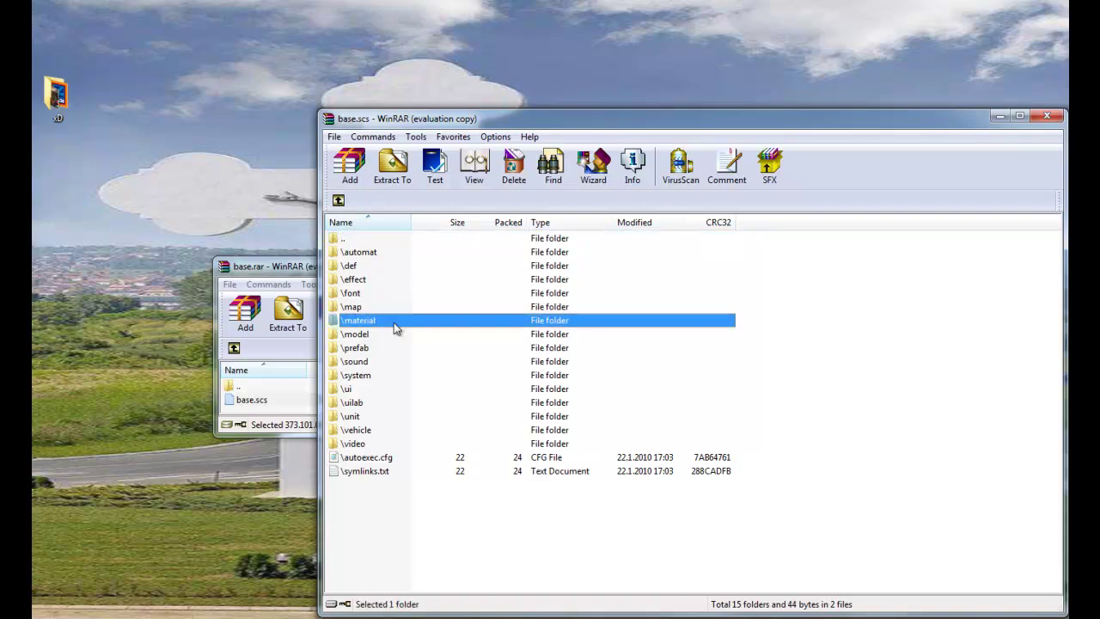
{"action": "left_click", "coordinate": [391, 335]}
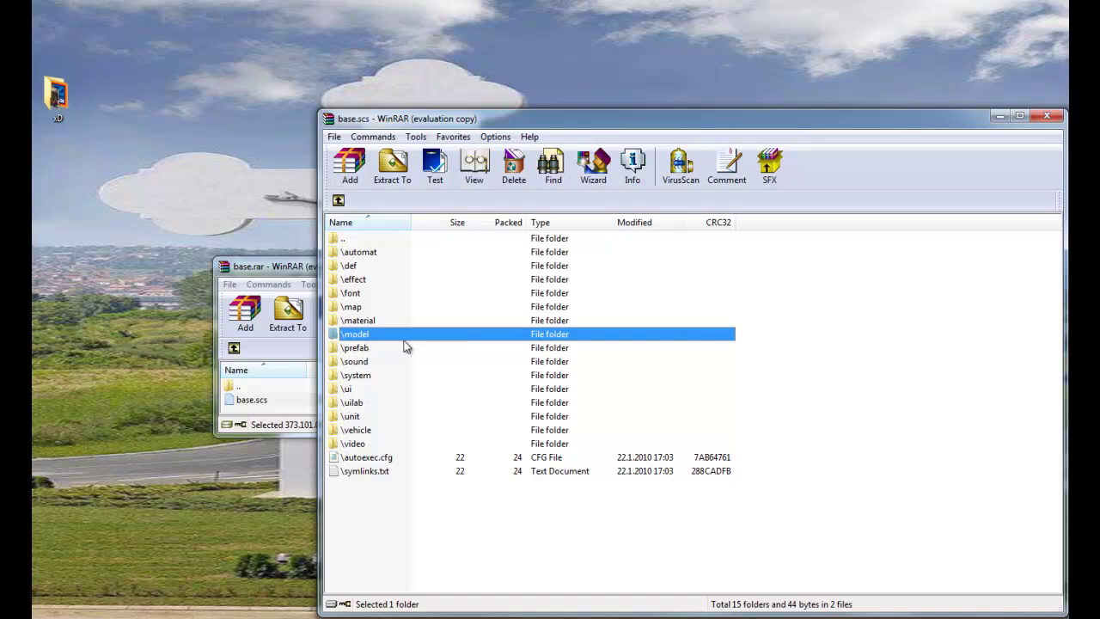
{"action": "double_click", "coordinate": [384, 431]}
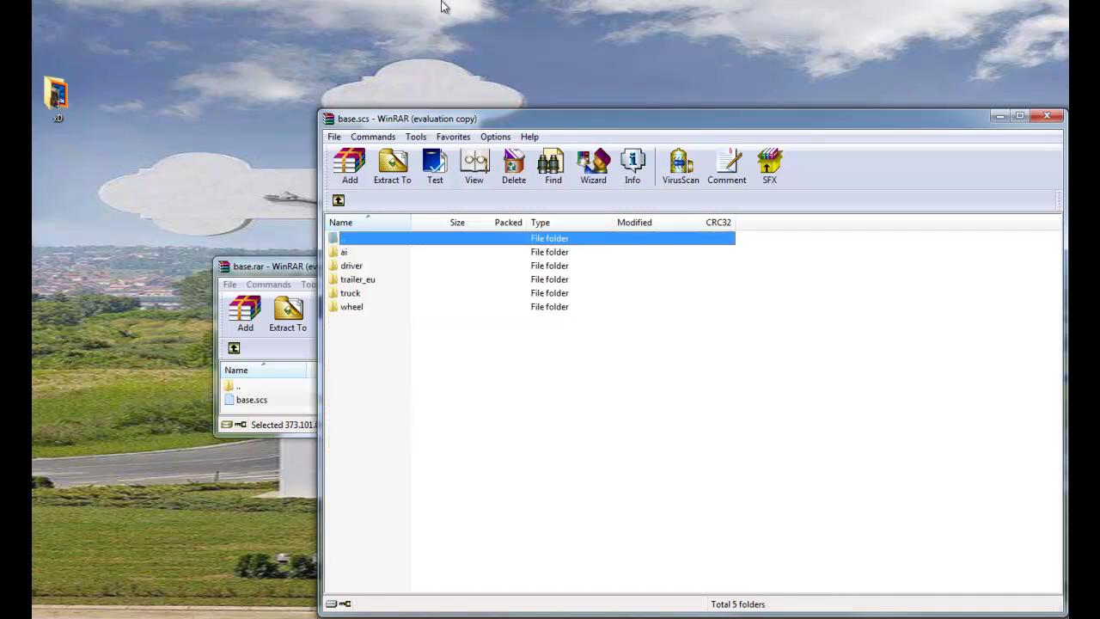
{"action": "left_click", "coordinate": [398, 293]}
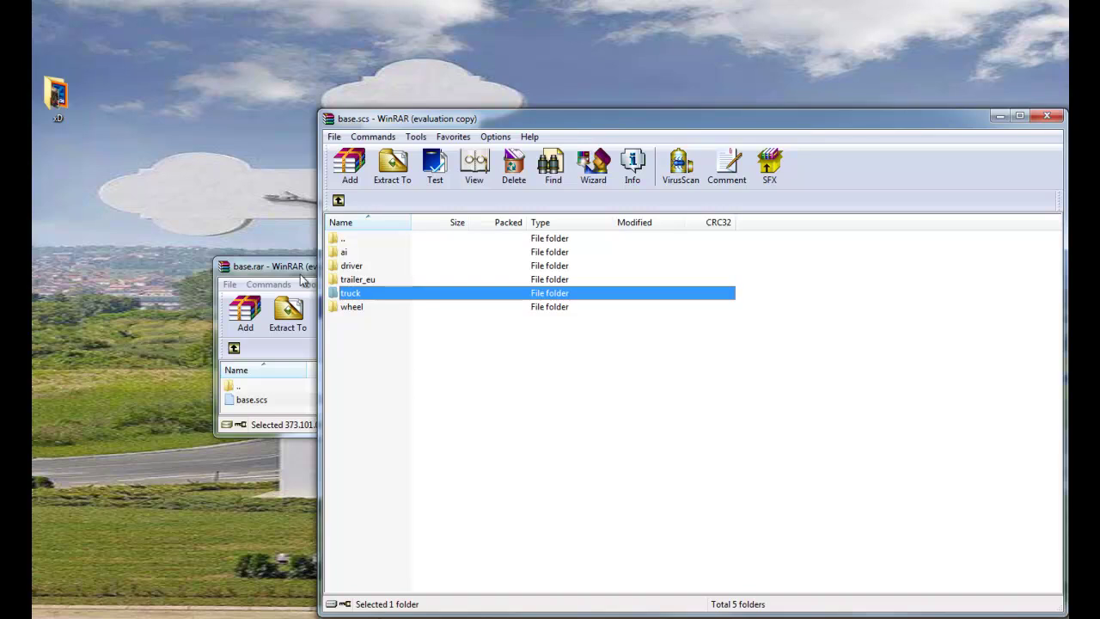
{"action": "double_click", "coordinate": [374, 293]}
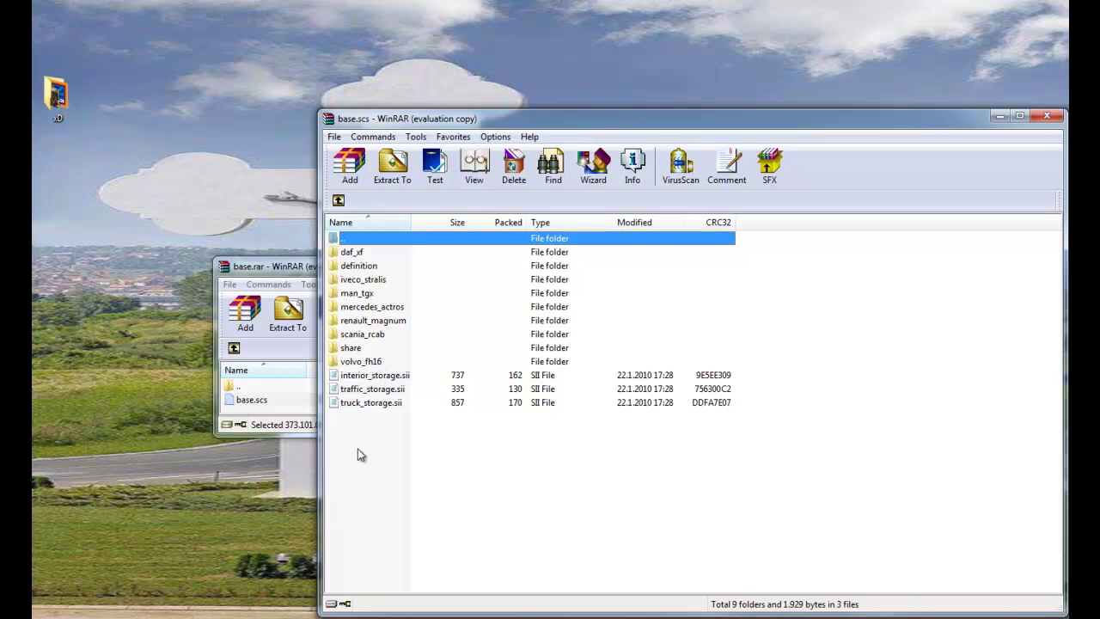
{"action": "double_click", "coordinate": [363, 362]}
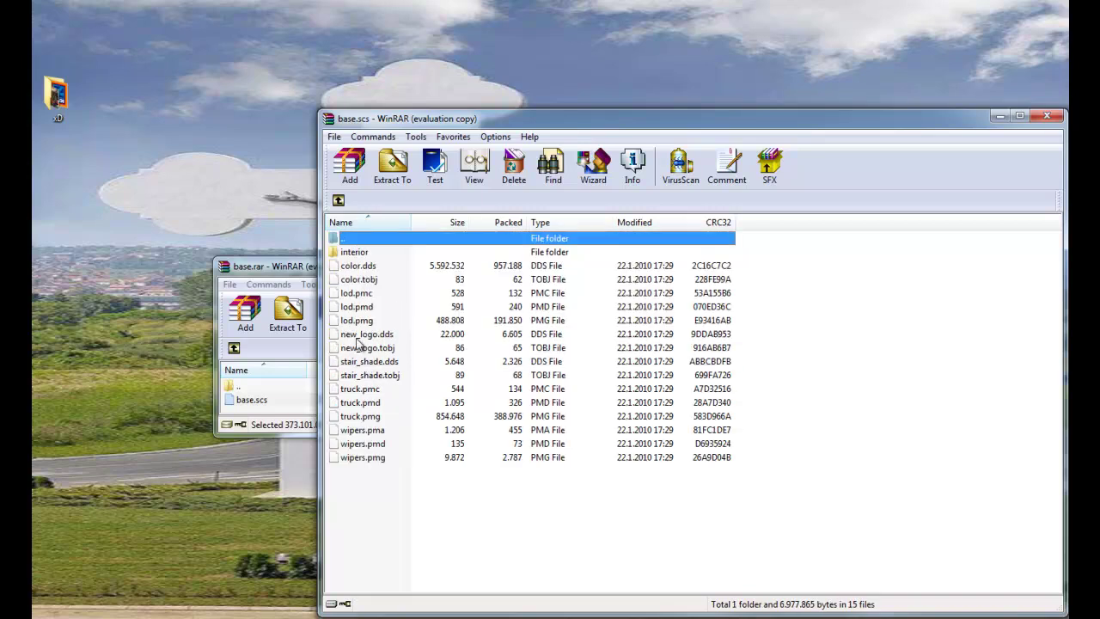
{"action": "double_click", "coordinate": [385, 250]}
Look through the volvo_fh16 interior files and select details.dds
{"action": "scroll", "coordinate": [393, 419], "scroll_direction": "down", "scroll_amount": 6}
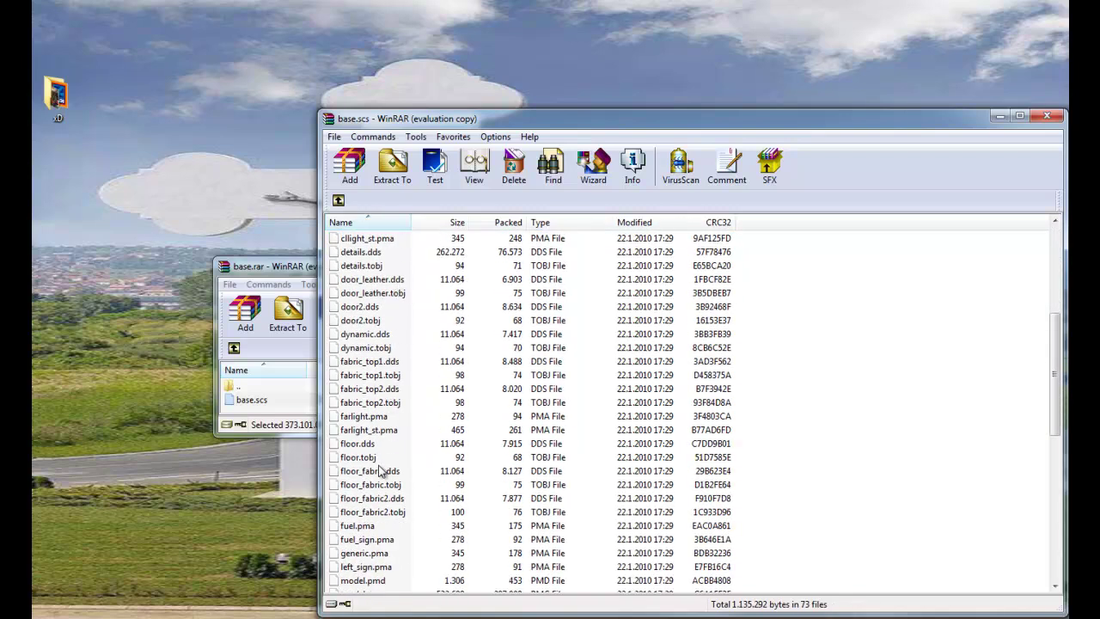
{"action": "scroll", "coordinate": [387, 467], "scroll_direction": "down", "scroll_amount": 7}
{"action": "scroll", "coordinate": [438, 539], "scroll_direction": "up", "scroll_amount": 5}
{"action": "scroll", "coordinate": [436, 539], "scroll_direction": "up", "scroll_amount": 8}
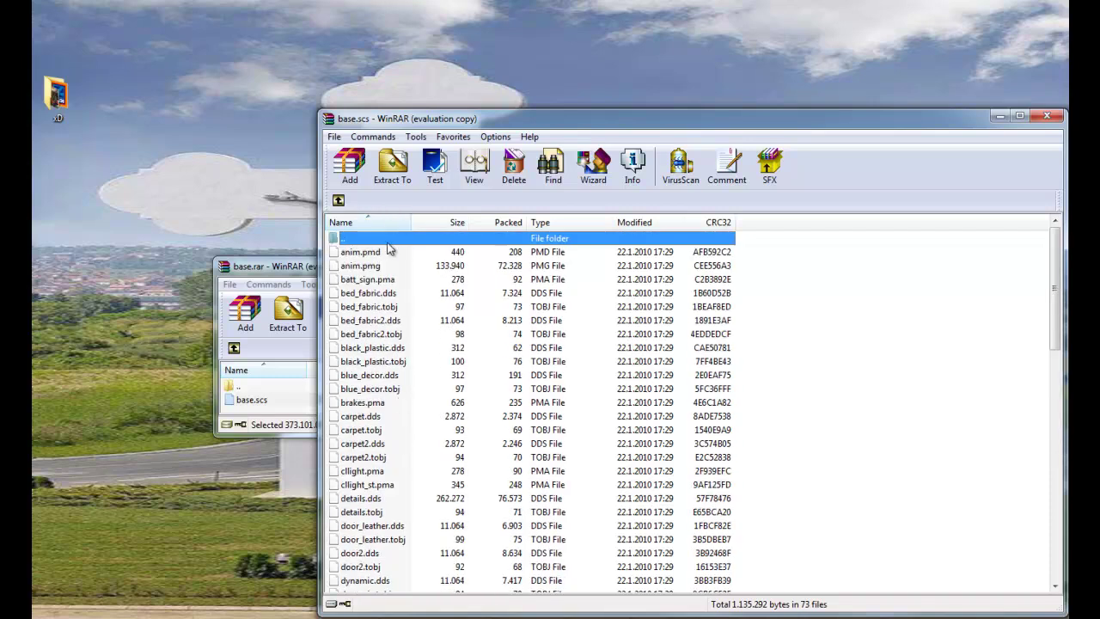
{"action": "left_click", "coordinate": [401, 501]}
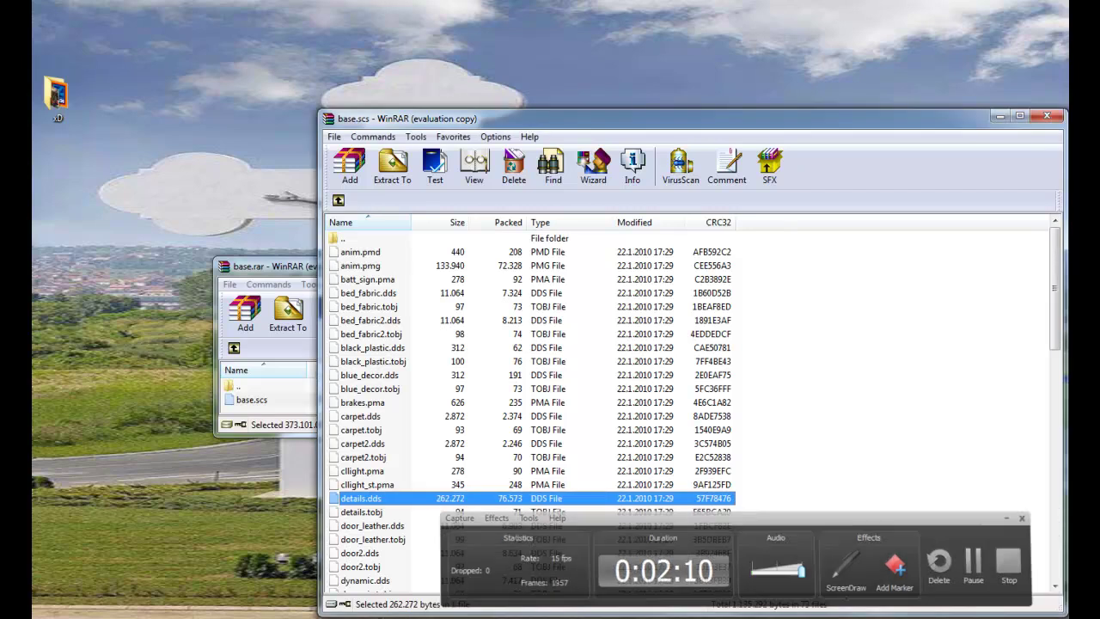
Switch to DXTBmp, move its mirror.dds window aside and close it
{"action": "left_click", "coordinate": [453, 612]}
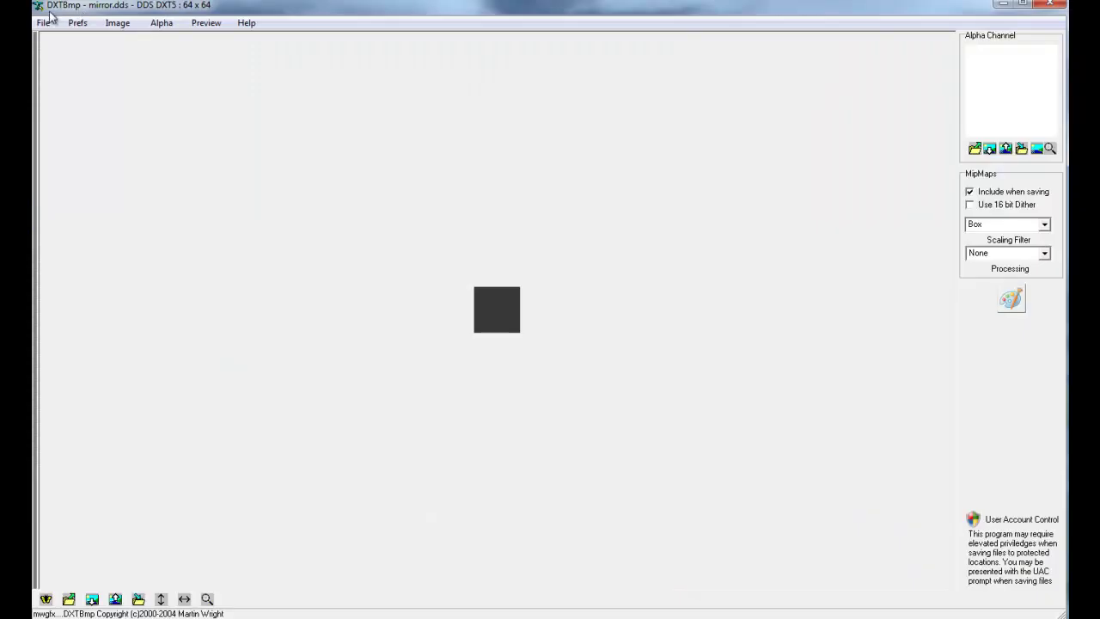
{"action": "left_click_drag", "start_coordinate": [115, 8], "coordinate": [361, 139]}
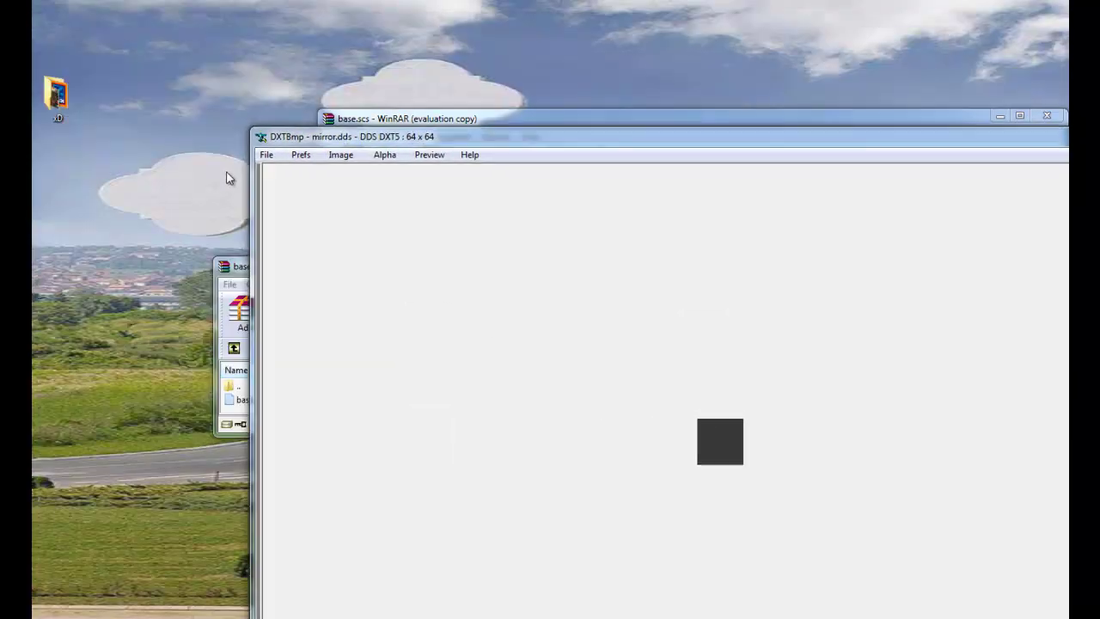
{"action": "left_click", "coordinate": [266, 155]}
{"action": "left_click", "coordinate": [602, 136]}
{"action": "left_click_drag", "start_coordinate": [538, 137], "coordinate": [81, 142]}
{"action": "left_click", "coordinate": [844, 135]}
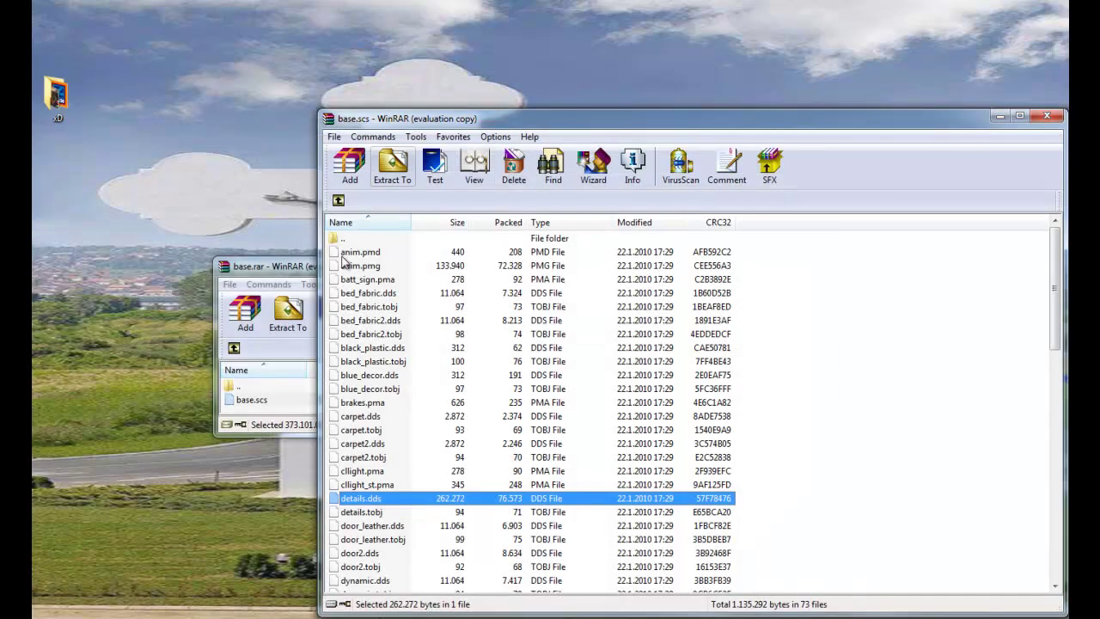
Rearrange the two WinRAR windows and open details.dds from the interior folder in DXTBmp
{"action": "left_click", "coordinate": [306, 293]}
{"action": "left_click_drag", "start_coordinate": [328, 261], "coordinate": [427, 16]}
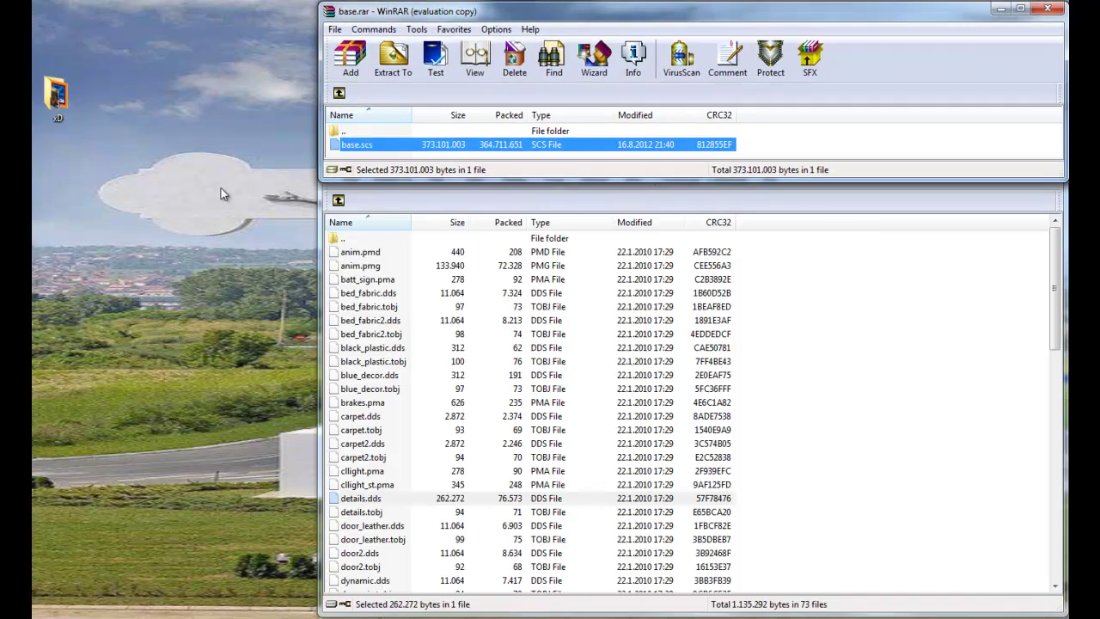
{"action": "left_click_drag", "start_coordinate": [321, 261], "coordinate": [506, 282]}
{"action": "key", "text": "Return"}
{"action": "left_click_drag", "start_coordinate": [619, 130], "coordinate": [597, 86]}
{"action": "left_click_drag", "start_coordinate": [959, 127], "coordinate": [1025, 115]}
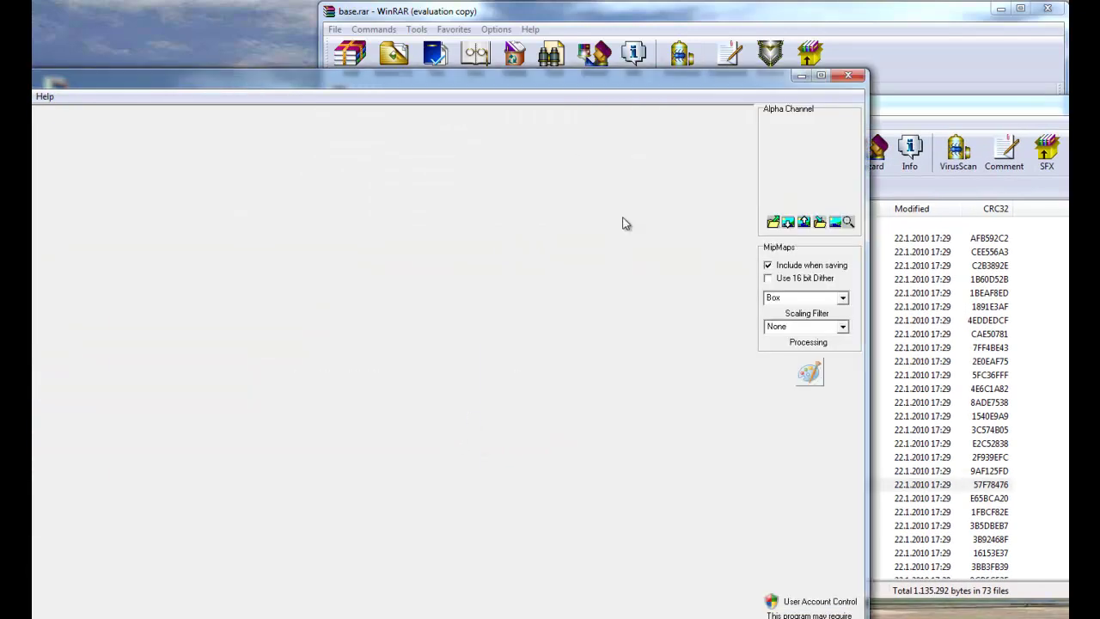
Move the DXTBmp window fully into view and send the details.dds image to Paint for editing
{"action": "left_click_drag", "start_coordinate": [587, 76], "coordinate": [760, 38]}
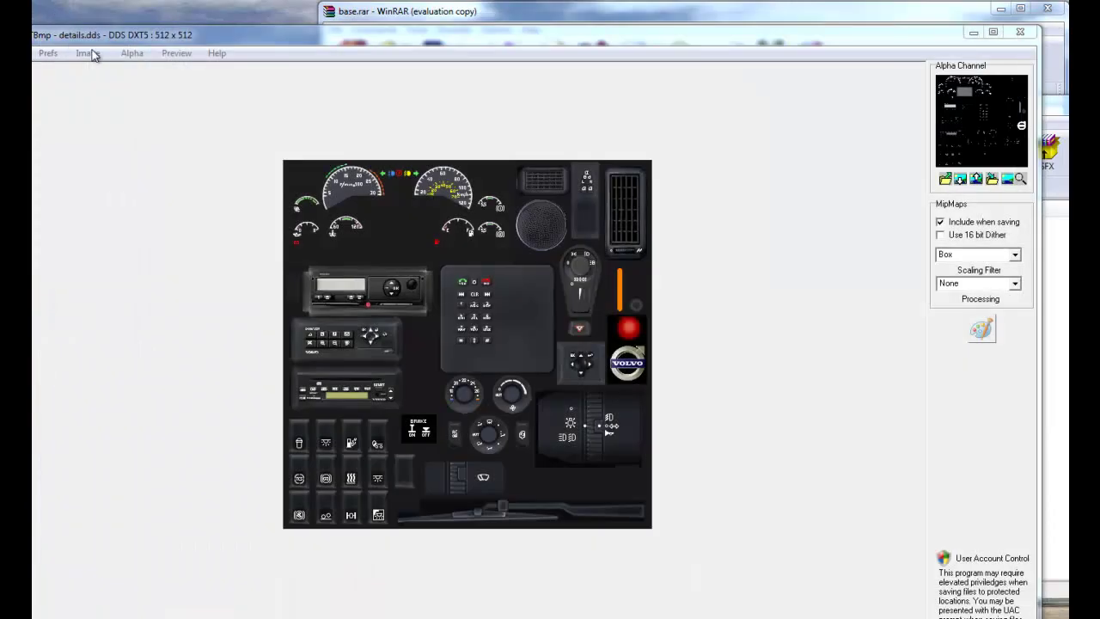
{"action": "left_click", "coordinate": [88, 54]}
{"action": "left_click", "coordinate": [123, 70]}
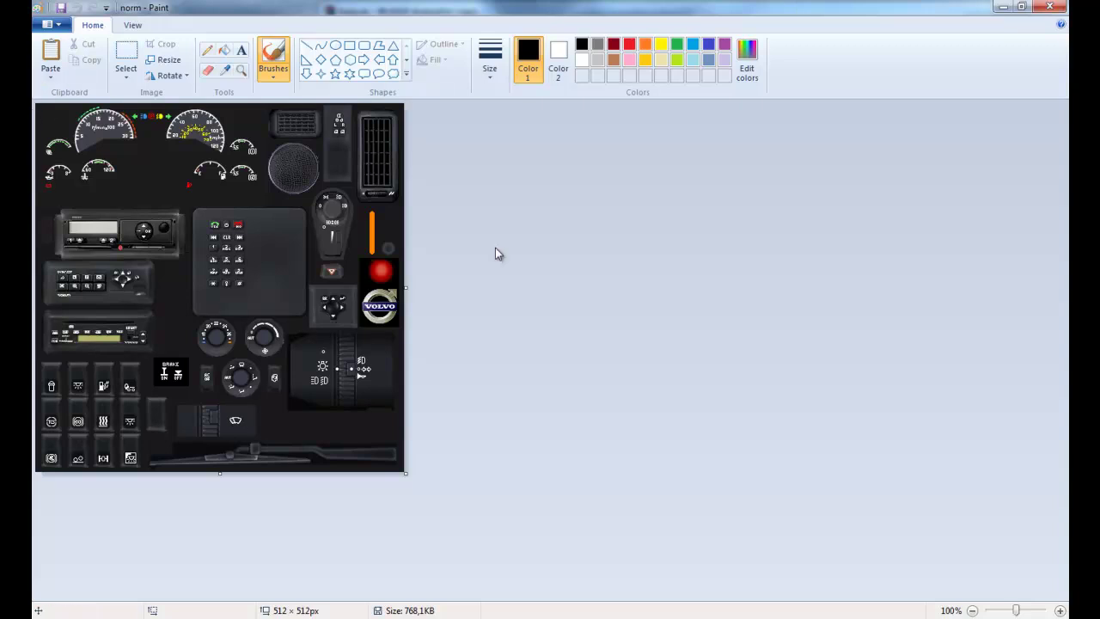
Examine the gauges, switches and Volvo logo of the dashboard texture at different zoom levels
{"action": "scroll", "coordinate": [230, 519], "scroll_direction": "up", "scroll_amount": 5}
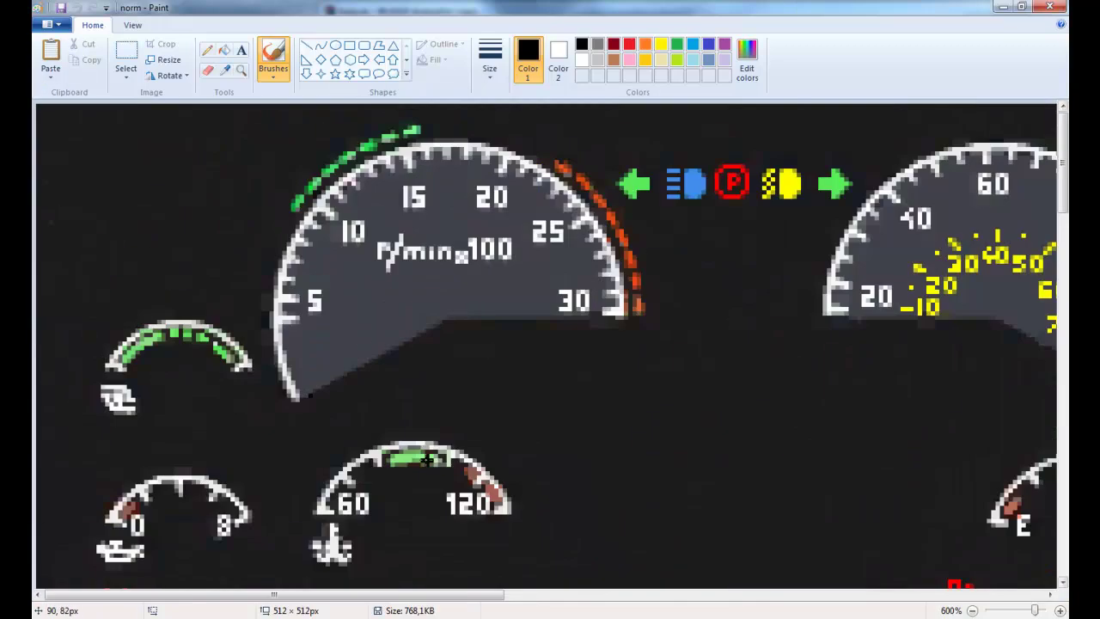
{"action": "scroll", "coordinate": [510, 458], "scroll_direction": "down", "scroll_amount": 3}
{"action": "scroll", "coordinate": [510, 459], "scroll_direction": "down", "scroll_amount": 5}
{"action": "scroll", "coordinate": [447, 458], "scroll_direction": "up", "scroll_amount": 3}
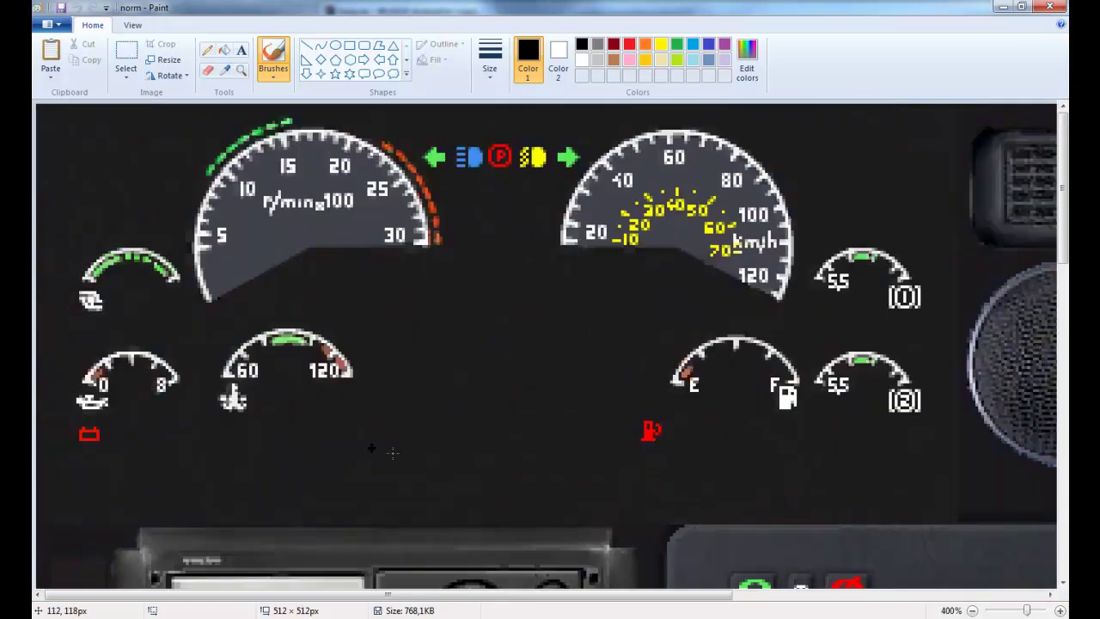
{"action": "scroll", "coordinate": [859, 386], "scroll_direction": "down", "scroll_amount": 4}
{"action": "scroll", "coordinate": [698, 375], "scroll_direction": "up", "scroll_amount": 2}
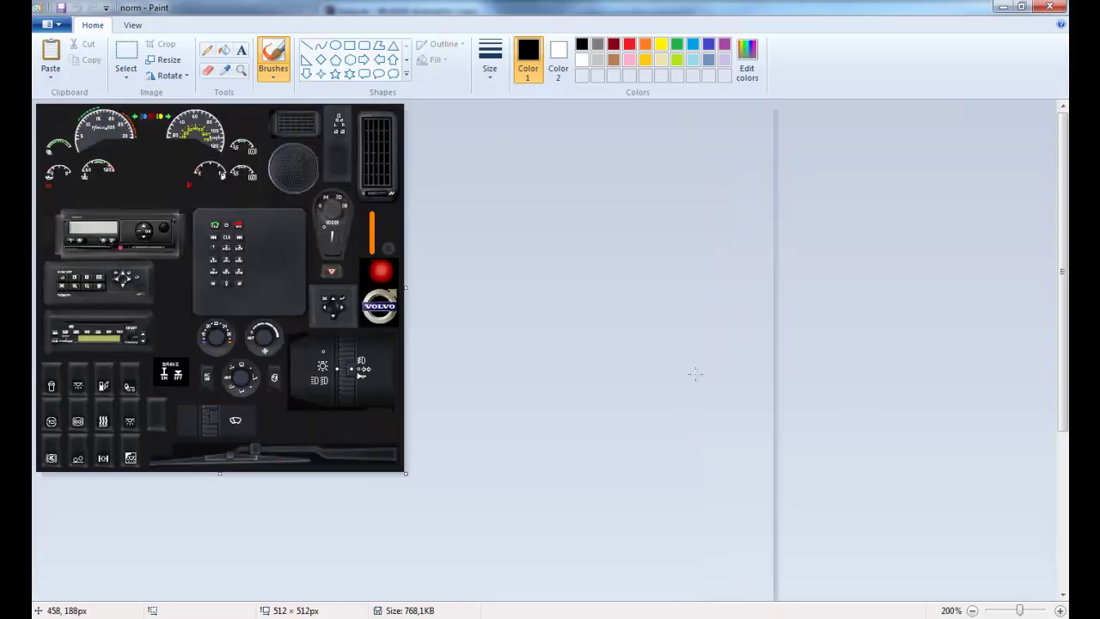
{"action": "scroll", "coordinate": [696, 375], "scroll_direction": "down", "scroll_amount": 3}
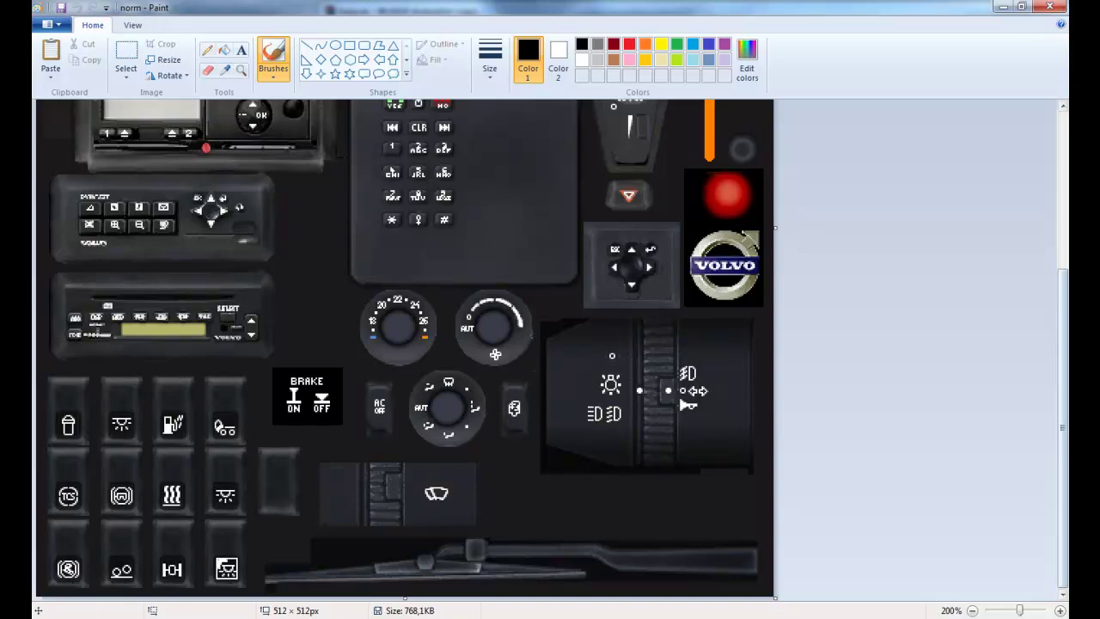
Look over the recoloured dashboard texture, save it and minimize Paint
{"action": "scroll", "coordinate": [482, 398], "scroll_direction": "up", "scroll_amount": 3}
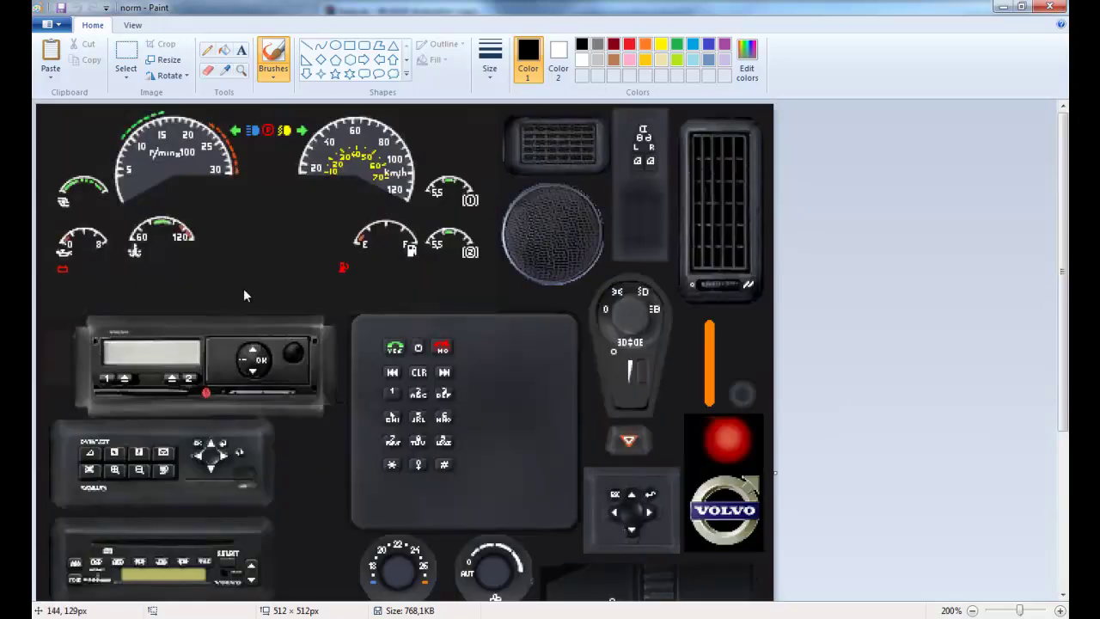
{"action": "scroll", "coordinate": [848, 344], "scroll_direction": "down", "scroll_amount": 3}
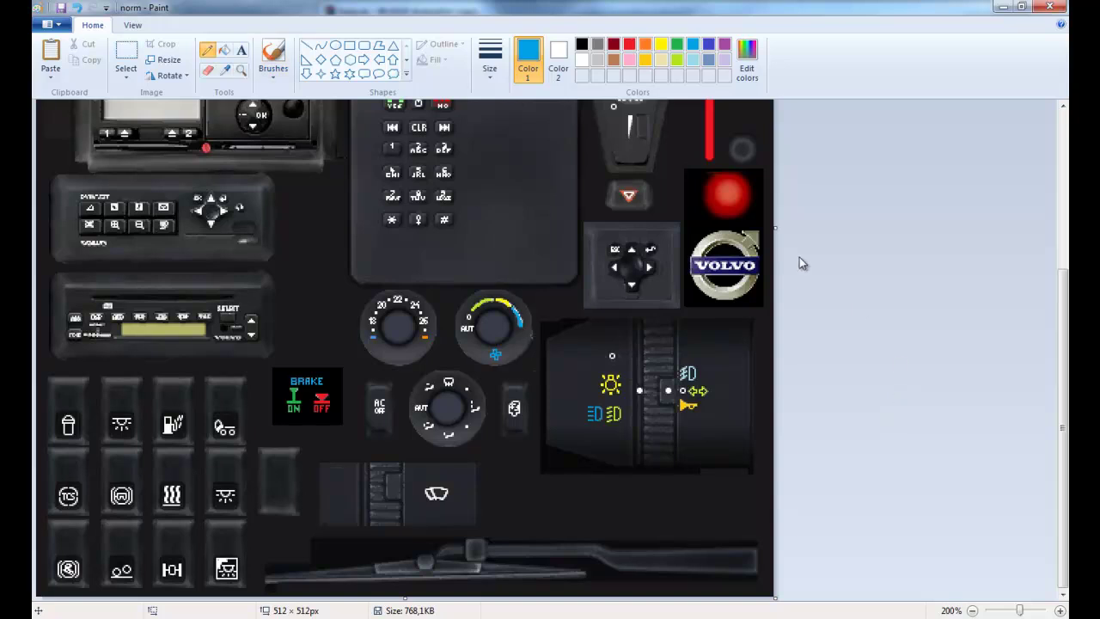
{"action": "scroll", "coordinate": [748, 292], "scroll_direction": "up", "scroll_amount": 3}
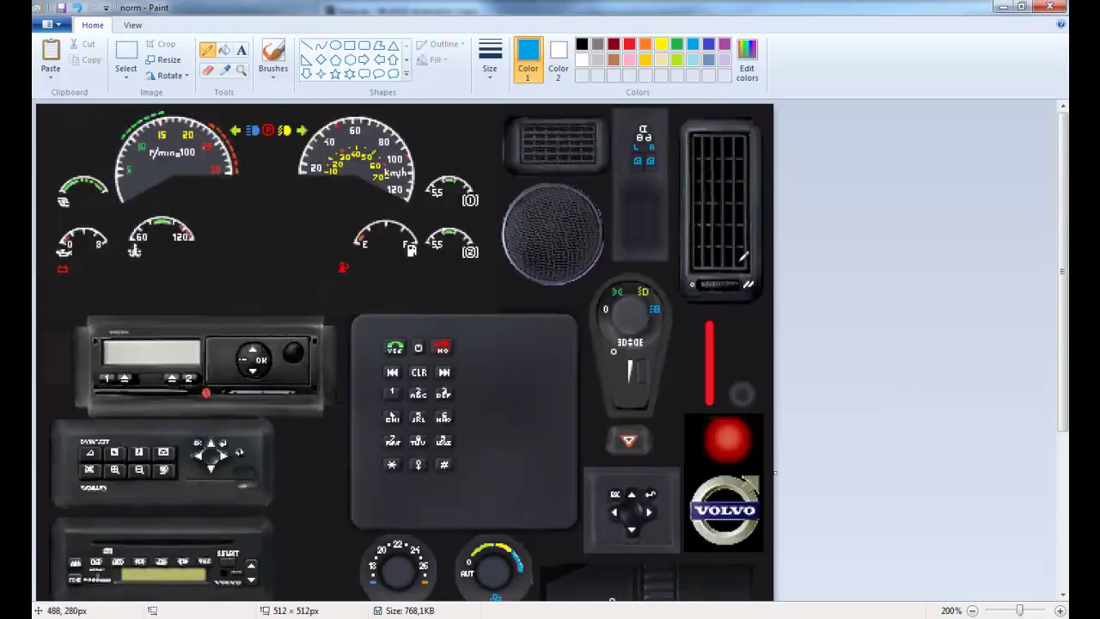
{"action": "left_click", "coordinate": [60, 10]}
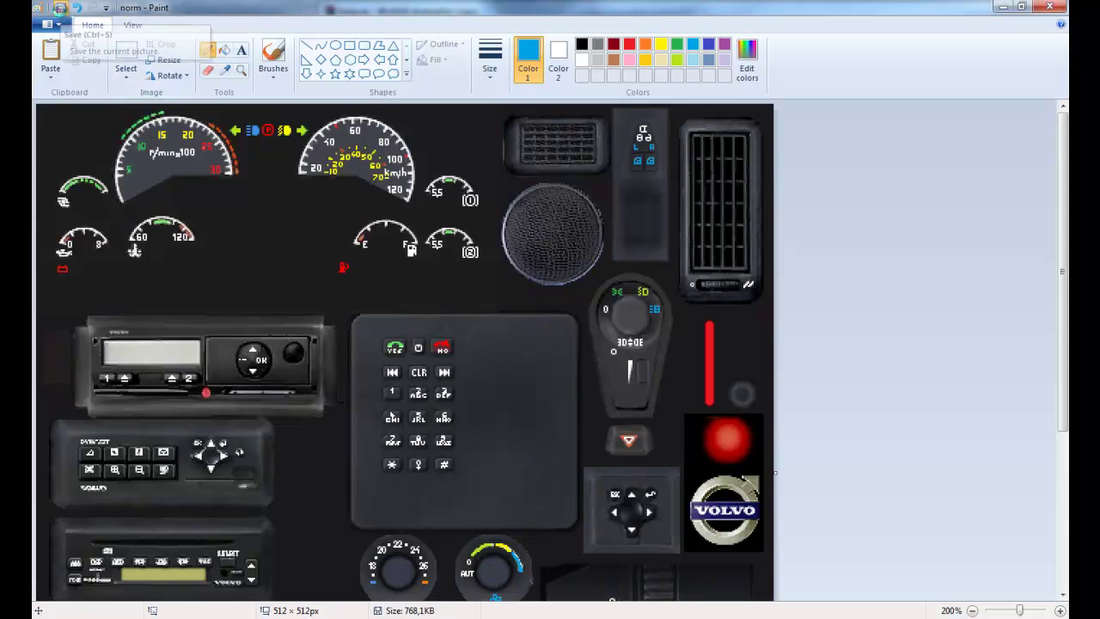
{"action": "left_click", "coordinate": [1011, 7]}
Reload the edited image in DXTBmp and move its window fully into view
{"action": "left_click", "coordinate": [88, 53]}
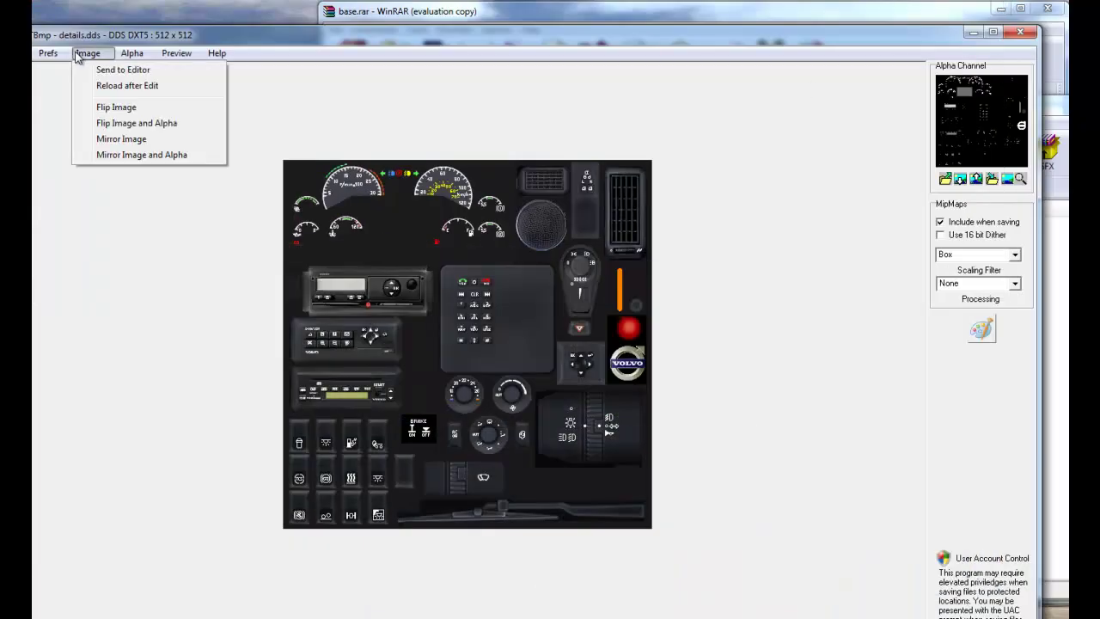
{"action": "left_click", "coordinate": [130, 86]}
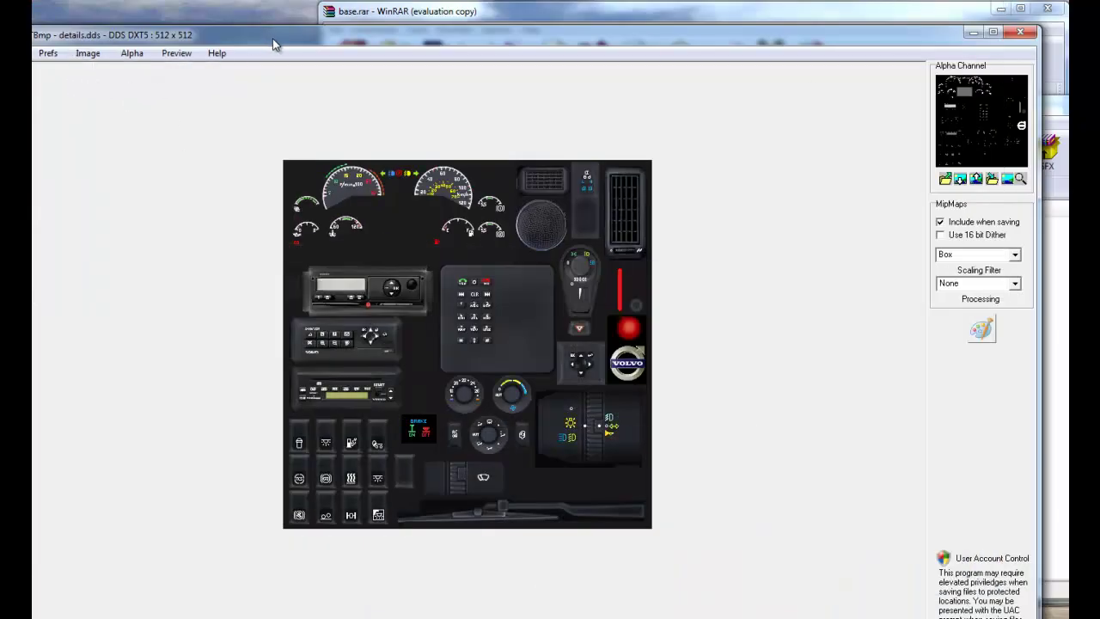
{"action": "left_click_drag", "start_coordinate": [269, 40], "coordinate": [326, 38]}
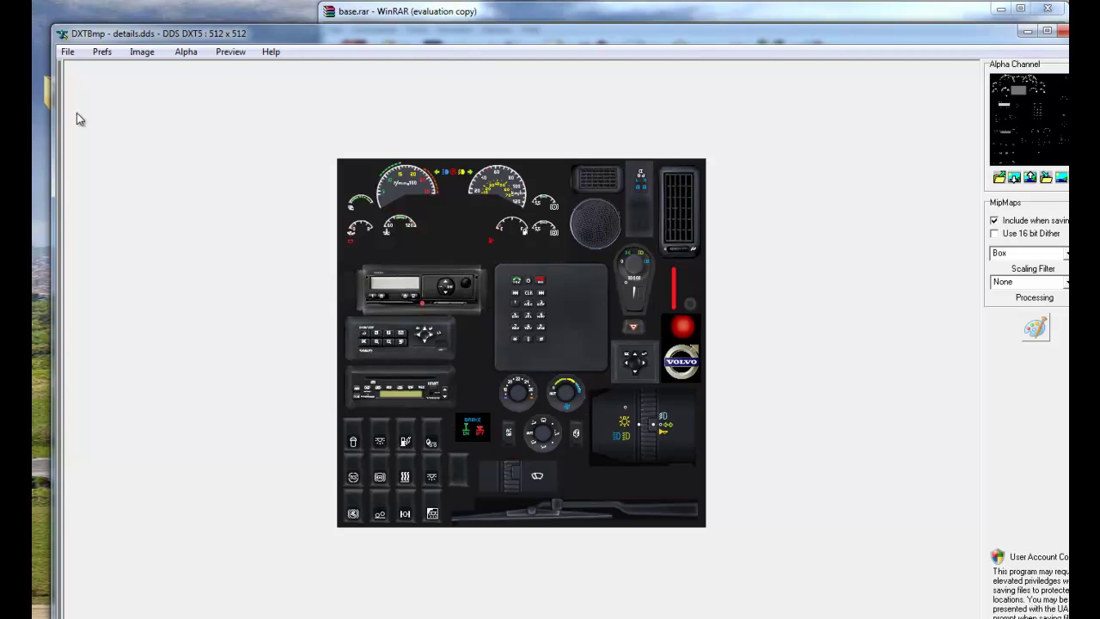
Start exporting the edited details image as a DDS Texture
{"action": "left_click", "coordinate": [67, 53]}
{"action": "mouse_move", "coordinate": [110, 99]}
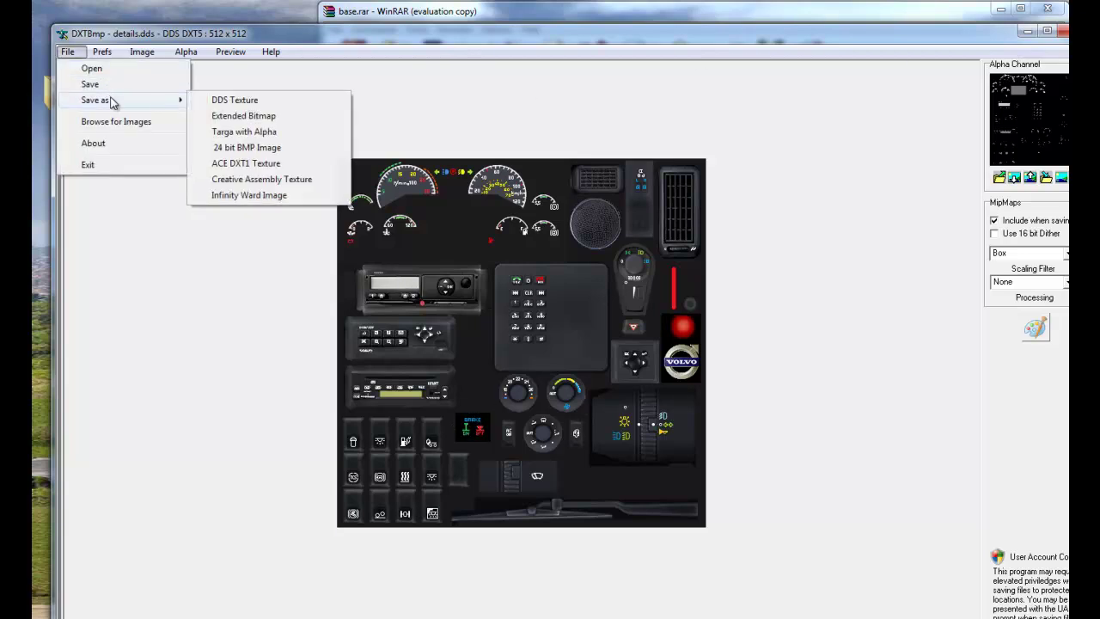
{"action": "left_click", "coordinate": [232, 100]}
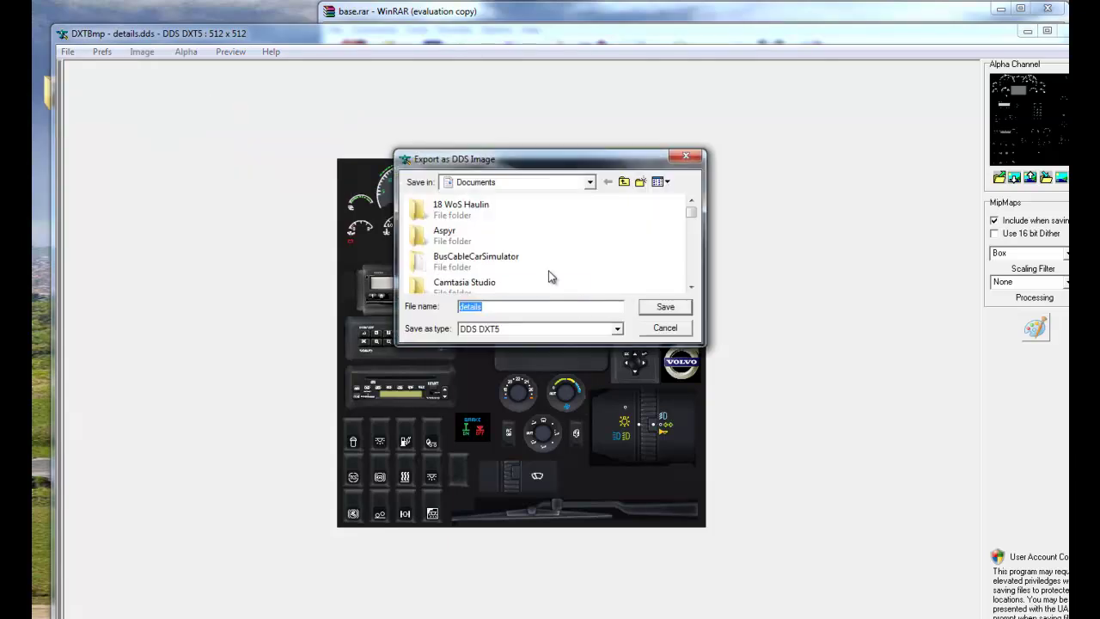
{"action": "right_click", "coordinate": [646, 270]}
{"action": "mouse_move", "coordinate": [679, 440]}
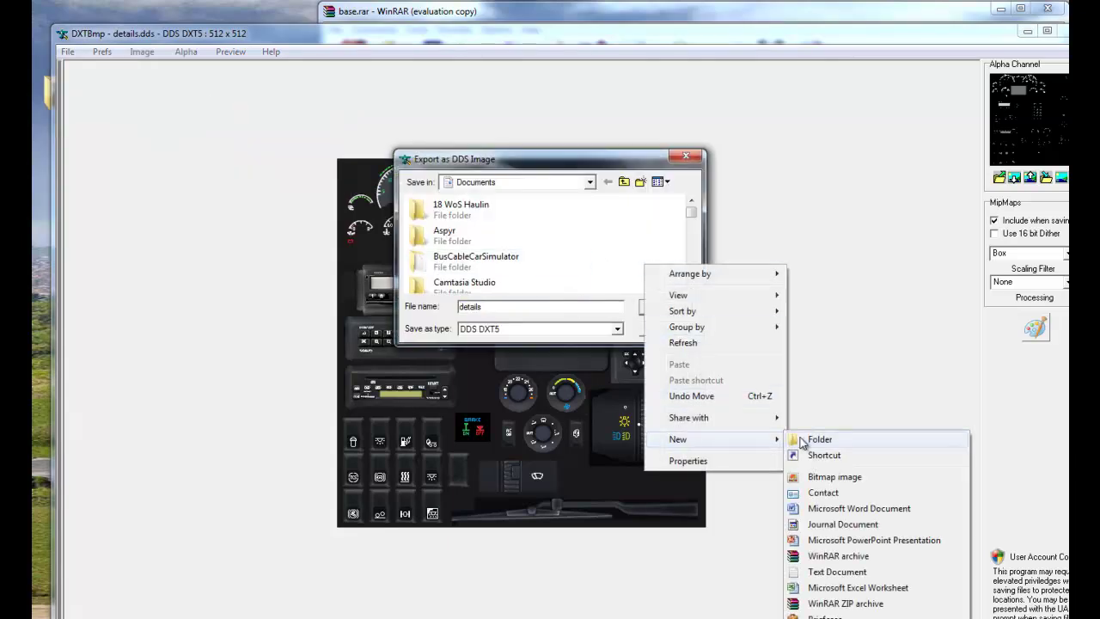
{"action": "left_click", "coordinate": [806, 440]}
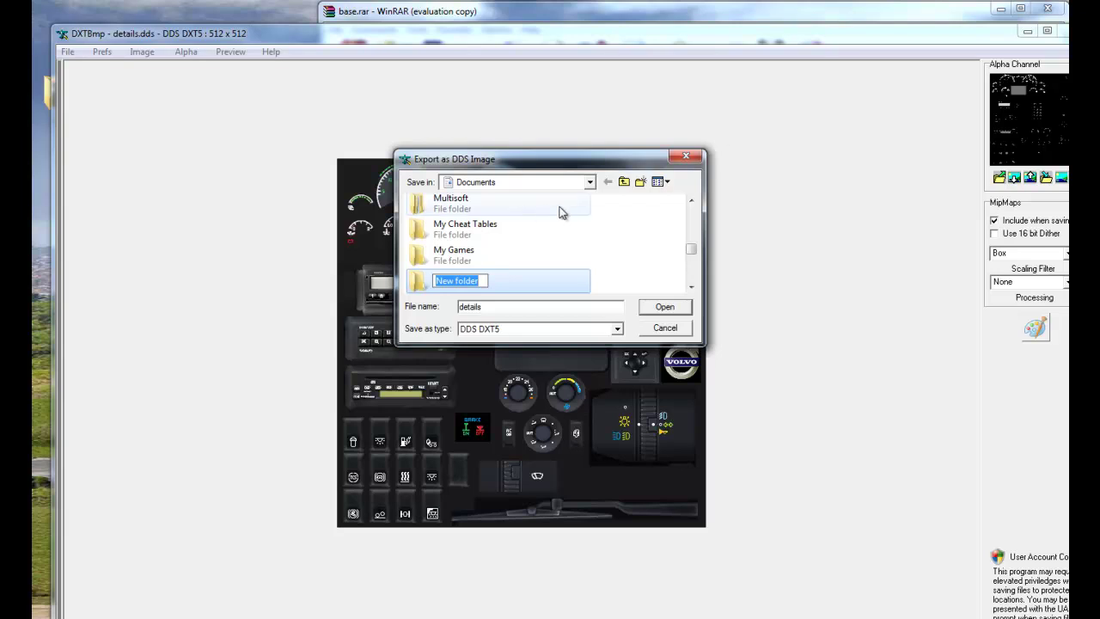
Create a Desktop folder named Youtube mod editing and save details in it as DDS DXT5
{"action": "left_click", "coordinate": [626, 183]}
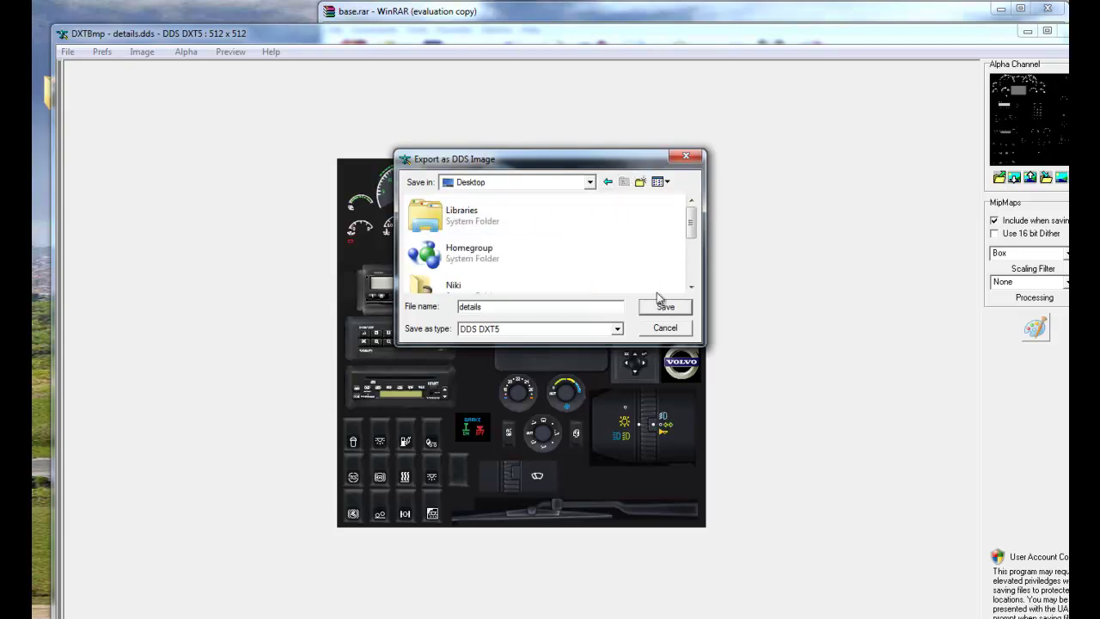
{"action": "right_click", "coordinate": [630, 277]}
{"action": "mouse_move", "coordinate": [678, 406]}
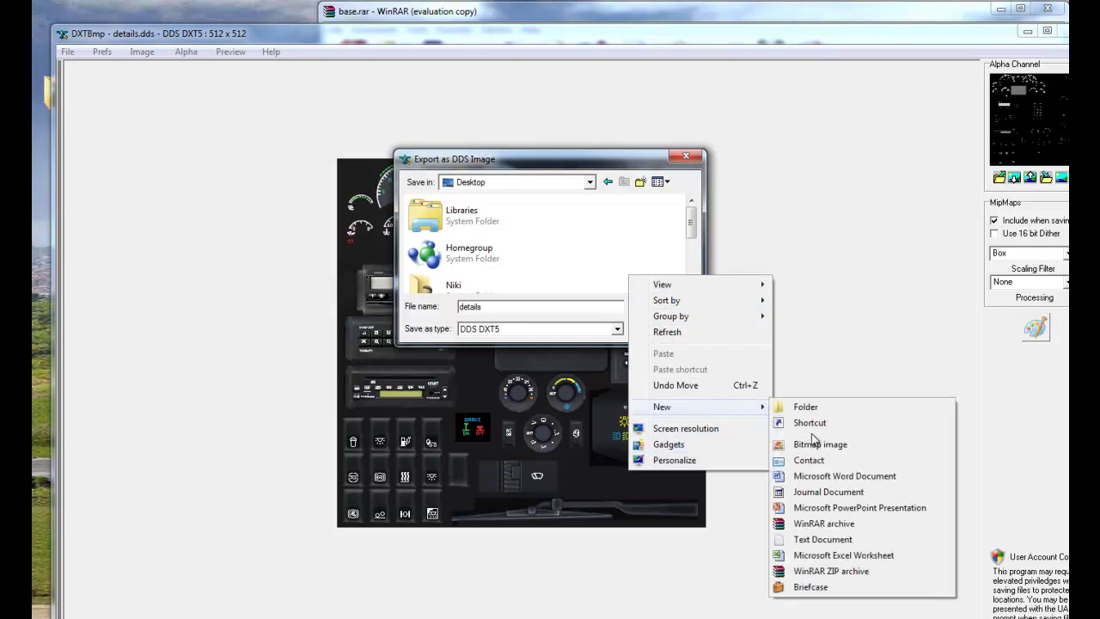
{"action": "left_click", "coordinate": [808, 407]}
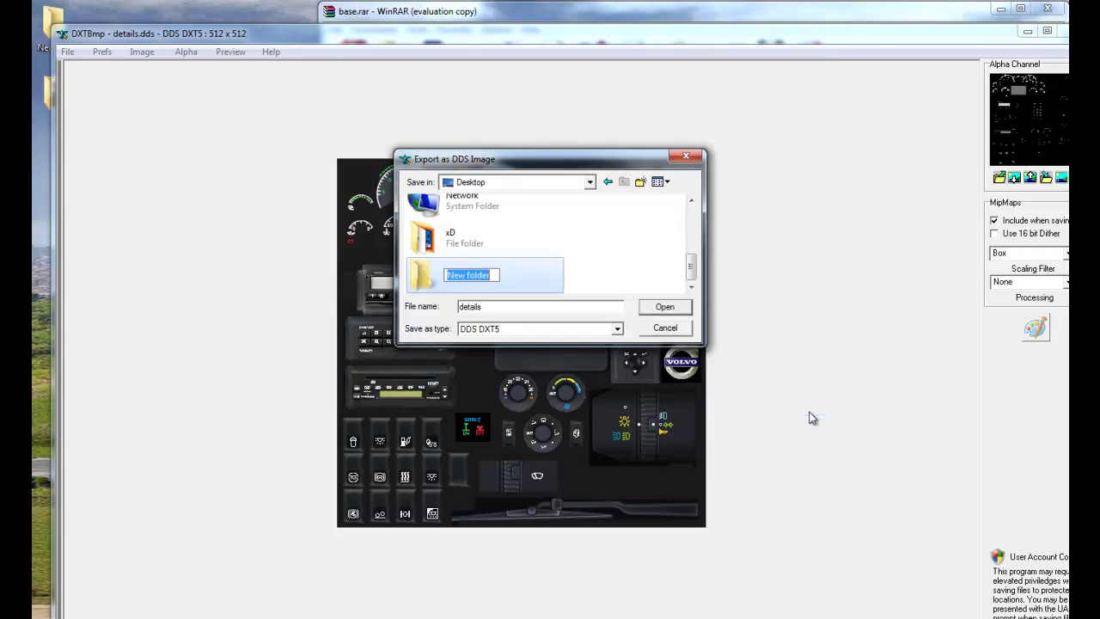
{"action": "type", "text": "Youtub"}
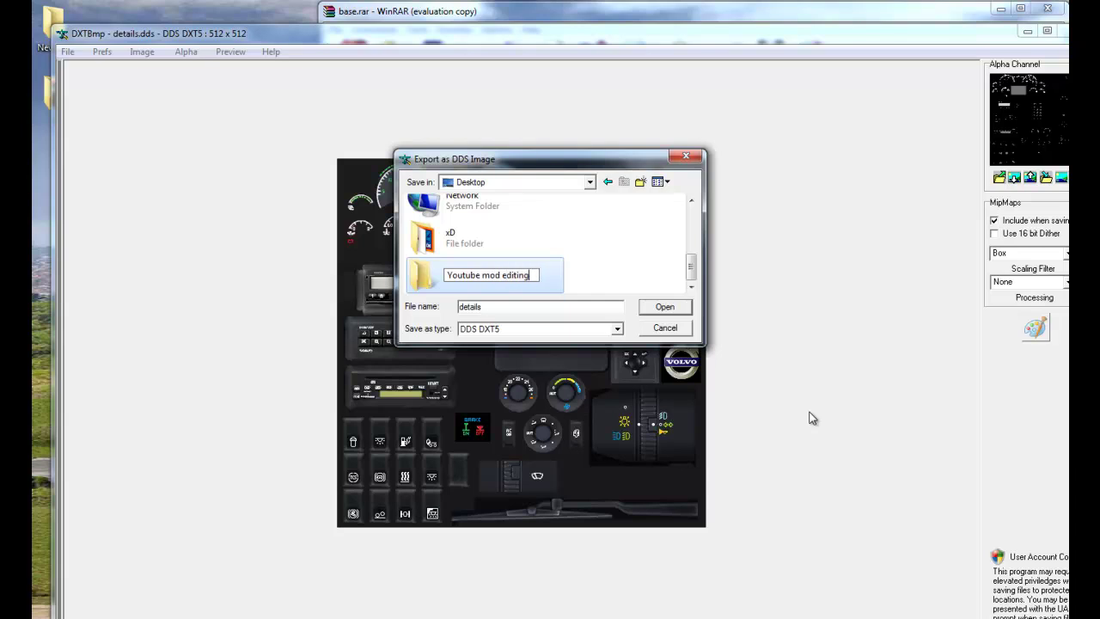
{"action": "key", "text": "Return"}
{"action": "left_click", "coordinate": [664, 307]}
{"action": "left_click", "coordinate": [664, 307]}
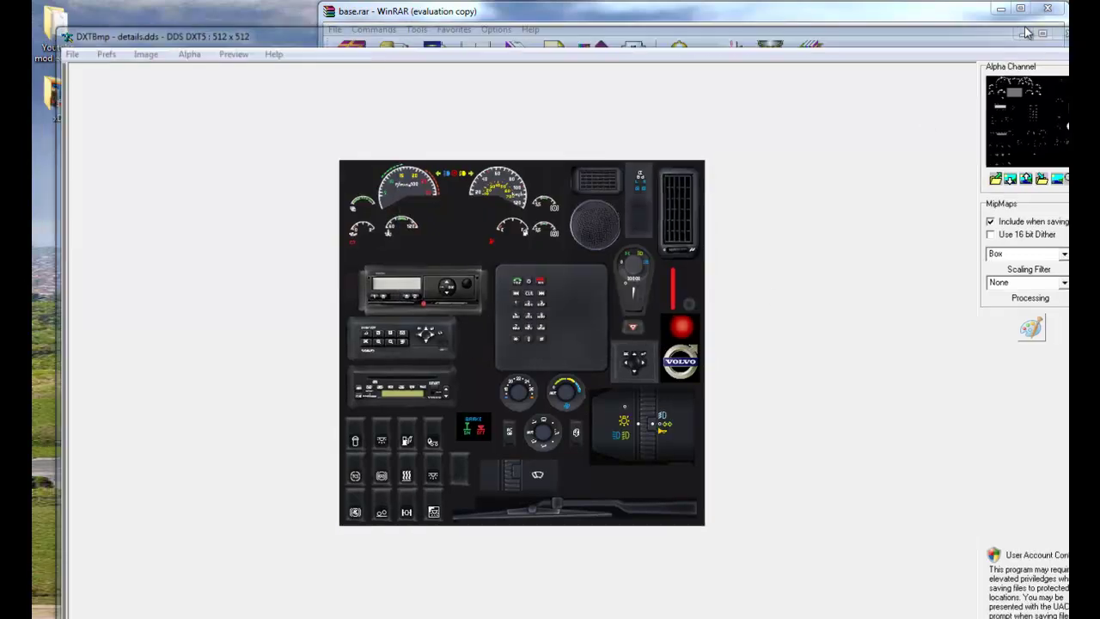
Minimize DXTBmp and extract the interior folder from base.scs into the Youtube mod editing folder
{"action": "left_click", "coordinate": [1027, 32]}
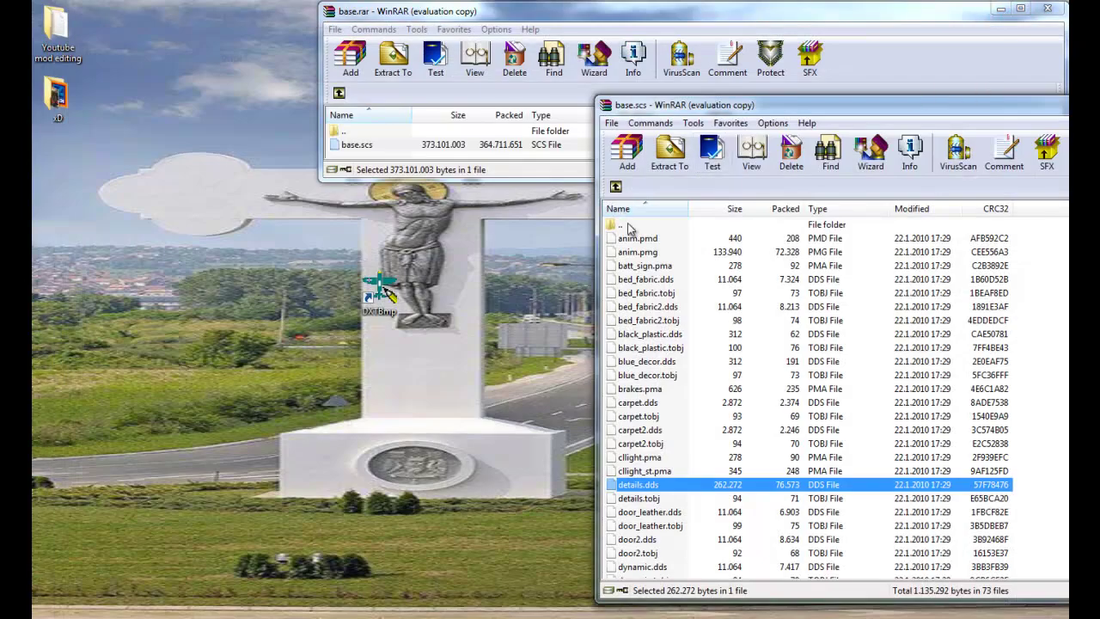
{"action": "double_click", "coordinate": [628, 225]}
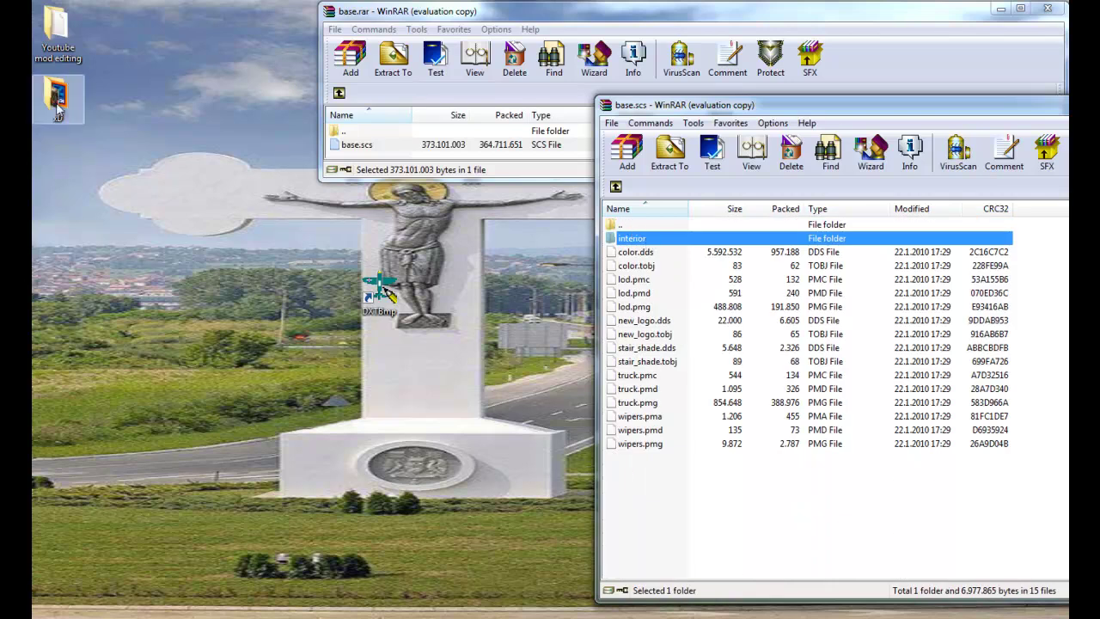
{"action": "double_click", "coordinate": [55, 30]}
{"action": "left_click_drag", "start_coordinate": [414, 8], "coordinate": [679, 318]}
{"action": "left_click_drag", "start_coordinate": [632, 238], "coordinate": [623, 291]}
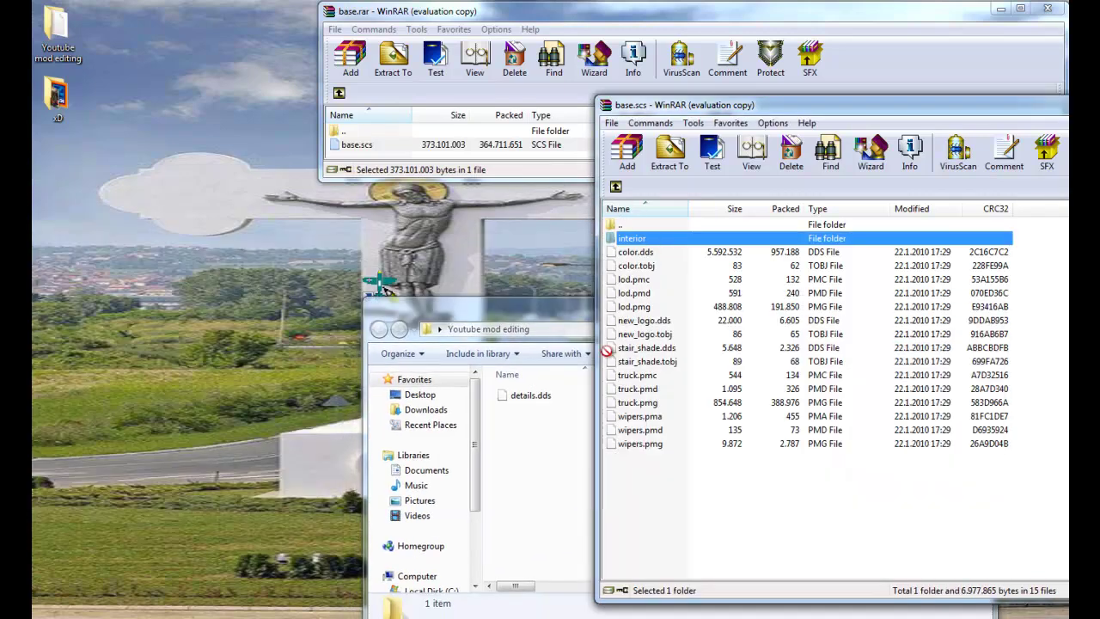
{"action": "left_click_drag", "start_coordinate": [555, 445], "coordinate": [554, 445]}
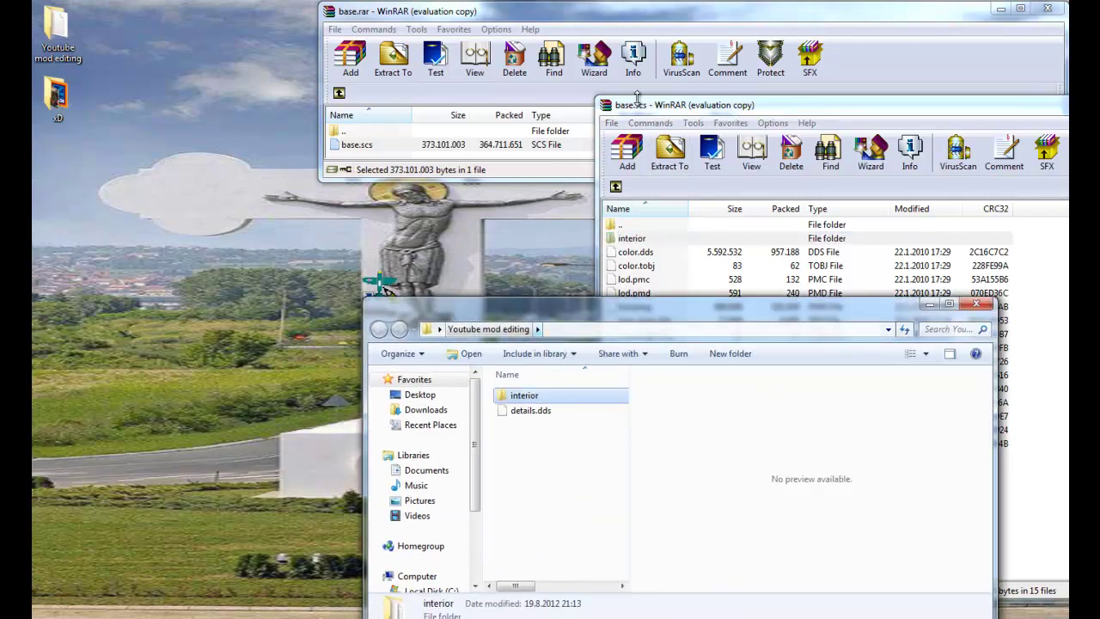
Move the edited details.dds into the extracted interior folder
{"action": "left_click_drag", "start_coordinate": [541, 412], "coordinate": [525, 395]}
{"action": "left_click", "coordinate": [502, 248]}
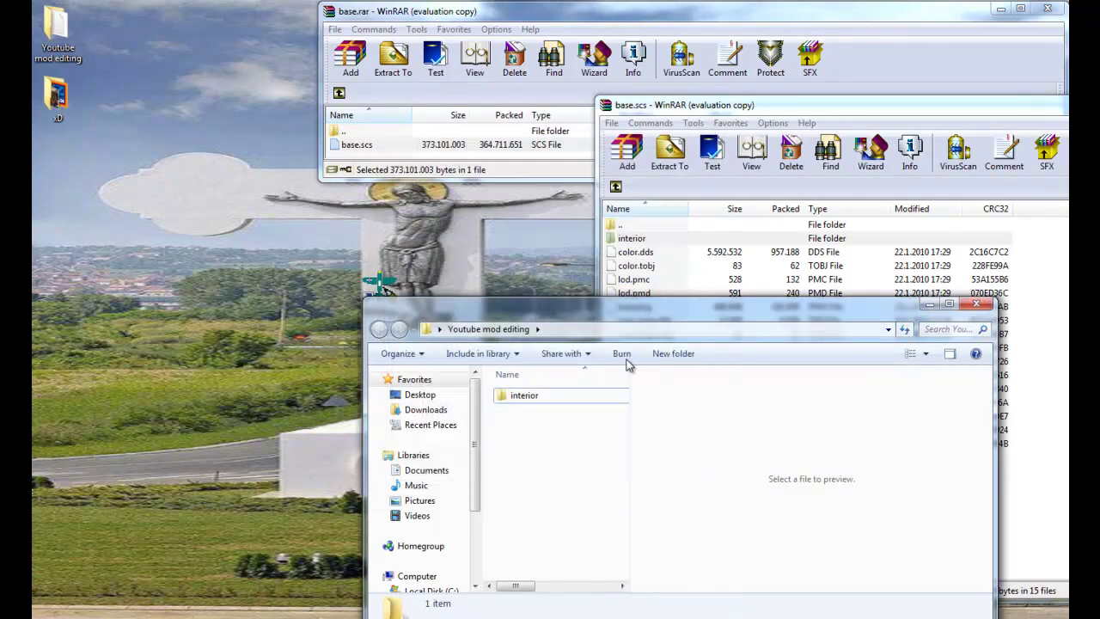
Add the interior folder back into the base.scs archive as ZIP with Normal compression, adding and replacing files
{"action": "left_click", "coordinate": [550, 394]}
{"action": "left_click_drag", "start_coordinate": [526, 402], "coordinate": [696, 299]}
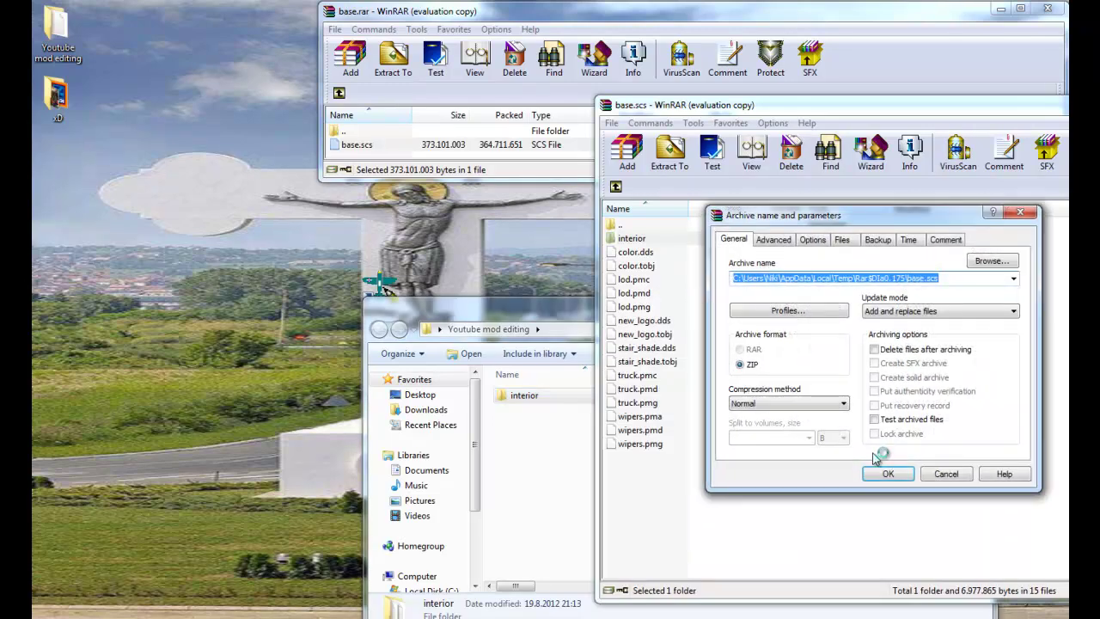
{"action": "left_click", "coordinate": [887, 474]}
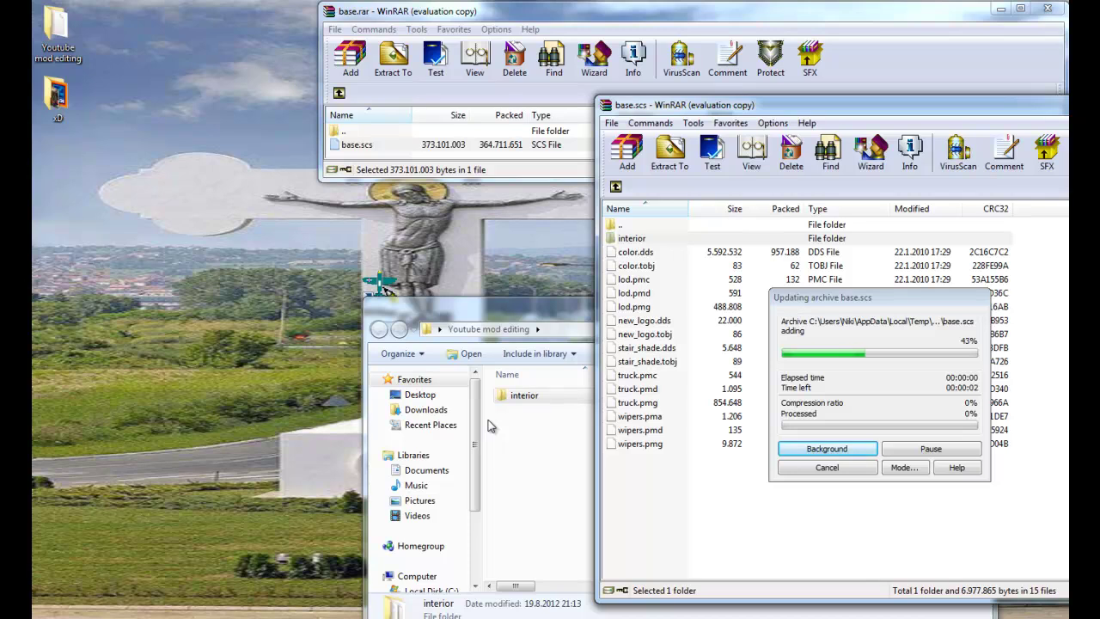
Dismiss the WinRAR warning and minimize the Youtube mod editing folder window
{"action": "left_click", "coordinate": [536, 352]}
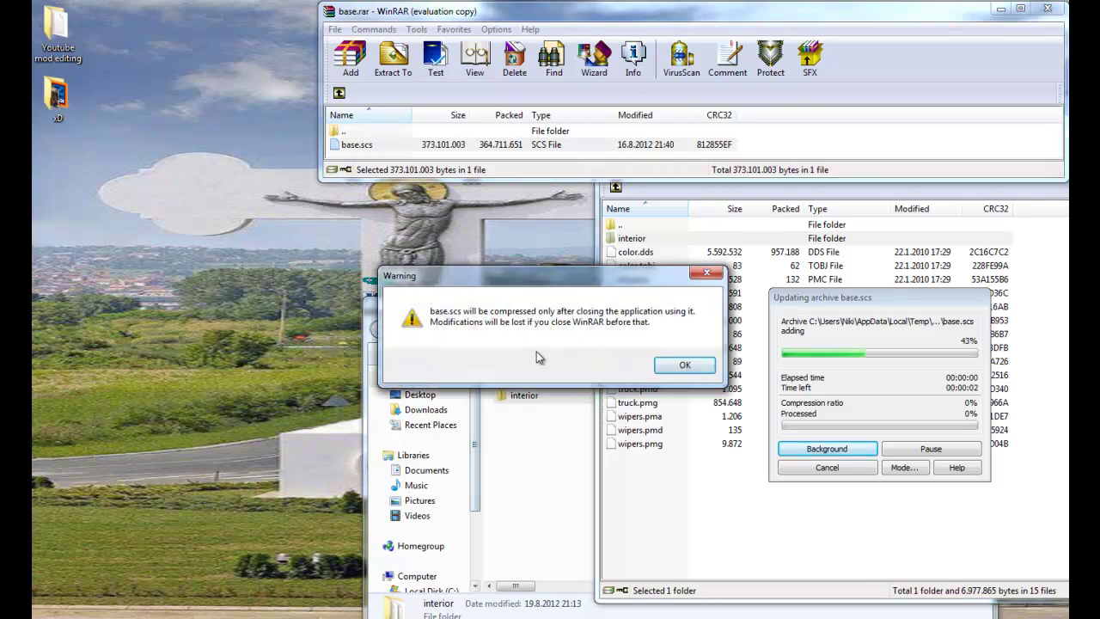
{"action": "left_click", "coordinate": [694, 363]}
{"action": "left_click", "coordinate": [557, 485]}
{"action": "left_click", "coordinate": [557, 492]}
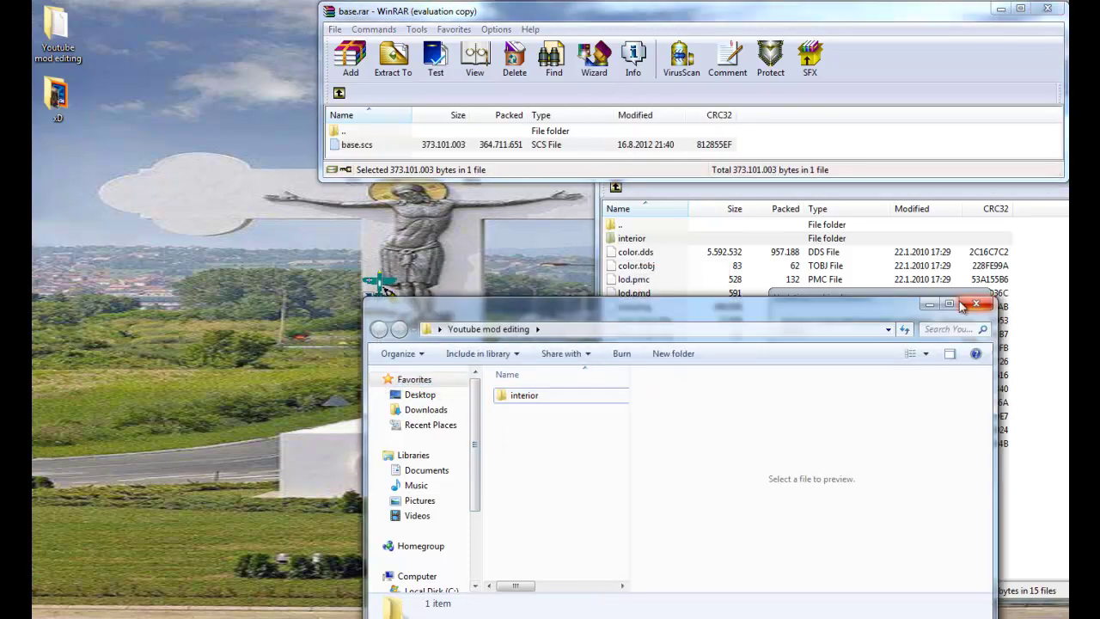
{"action": "left_click", "coordinate": [927, 305]}
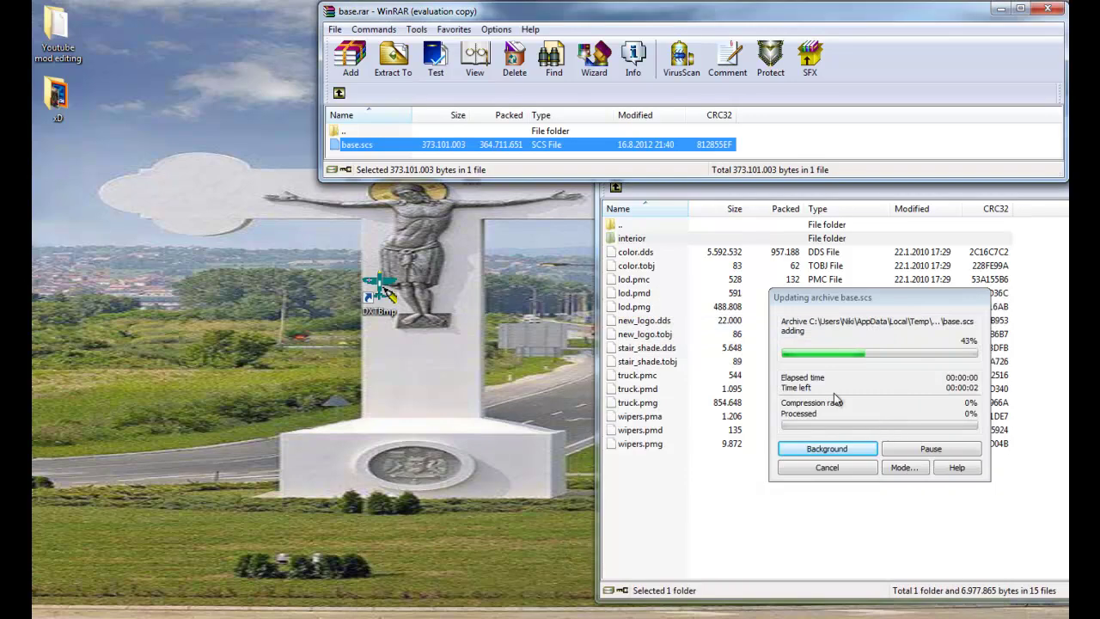
Move the base.scs window clear of the base.rar window and update base.scs inside base.rar
{"action": "left_click", "coordinate": [855, 198]}
{"action": "left_click_drag", "start_coordinate": [872, 114], "coordinate": [659, 228]}
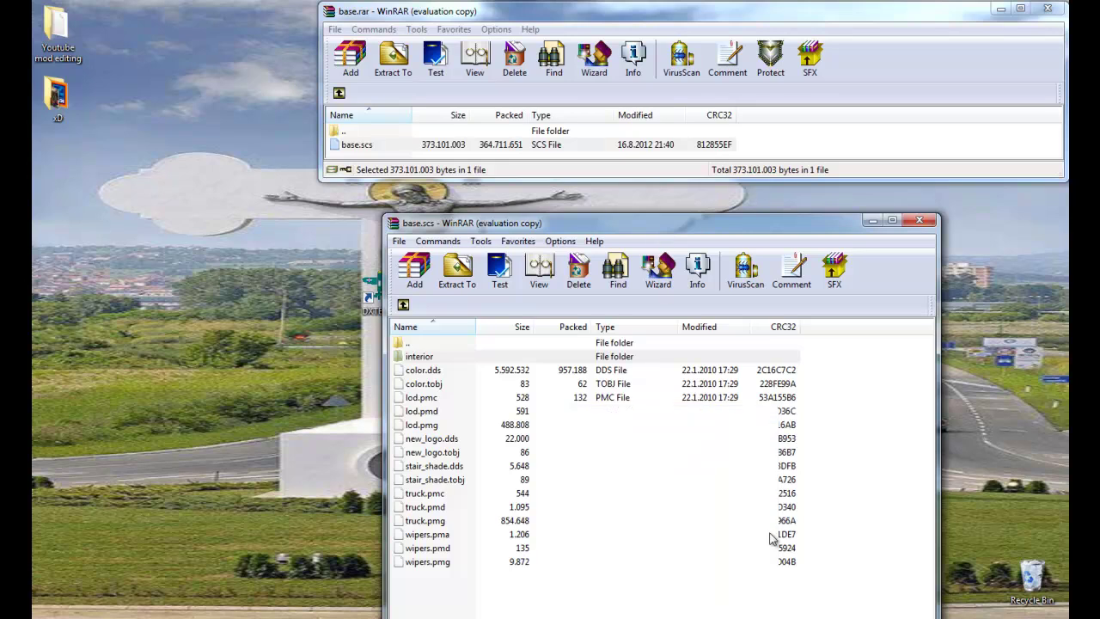
{"action": "left_click", "coordinate": [579, 273]}
{"action": "left_click_drag", "start_coordinate": [609, 223], "coordinate": [750, 410]}
{"action": "left_click", "coordinate": [490, 369]}
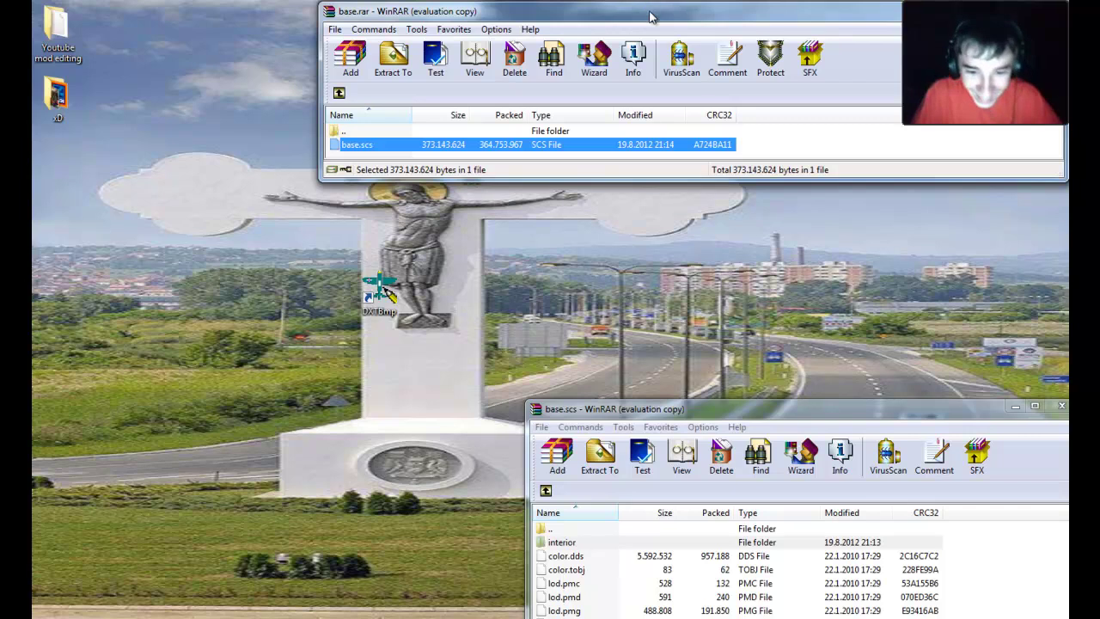
Open the UK Truck Simulator folder in Program Files (x86) on Local Disk (D:)
{"action": "mouse_move", "coordinate": [959, 79]}
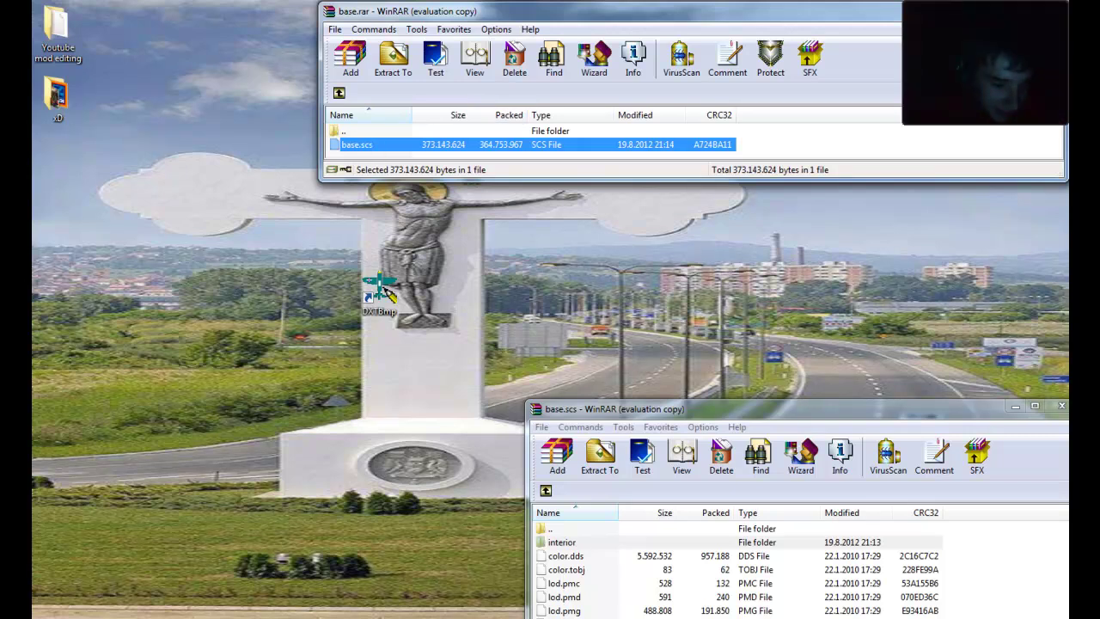
{"action": "key", "text": "super"}
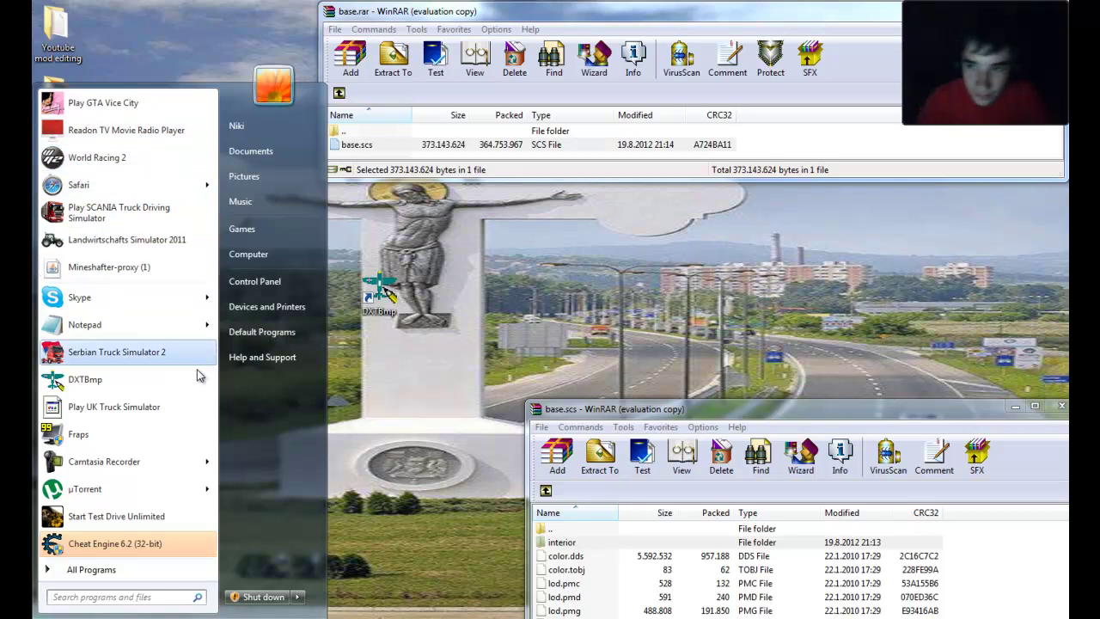
{"action": "left_click", "coordinate": [248, 253]}
{"action": "double_click", "coordinate": [582, 146]}
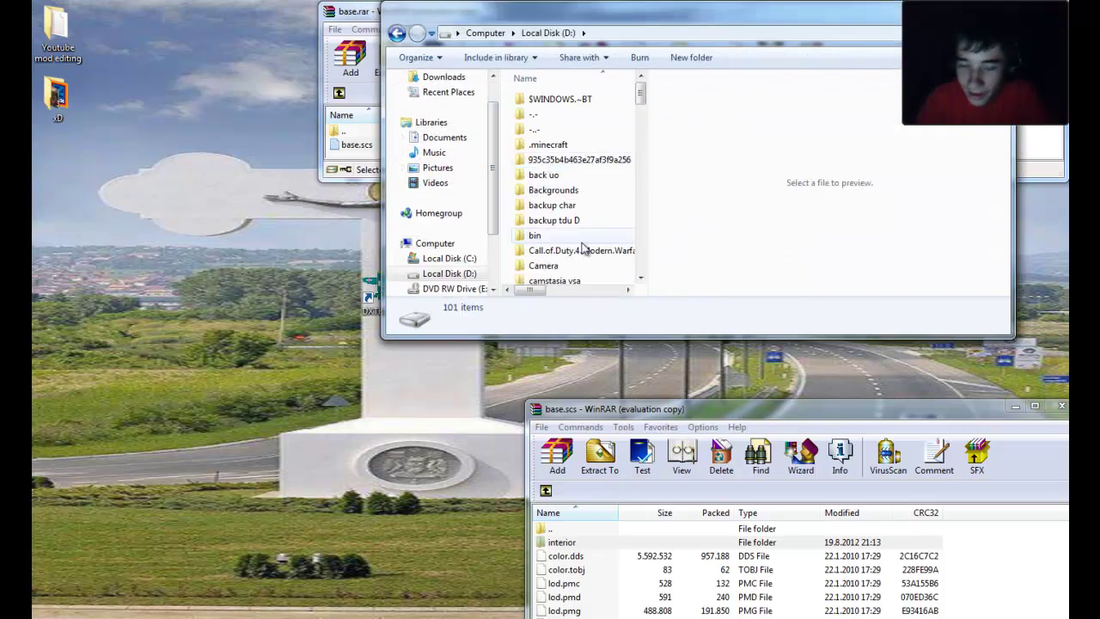
{"action": "scroll", "coordinate": [574, 246], "scroll_direction": "down", "scroll_amount": 5}
{"action": "key", "text": "p"}
{"action": "key", "text": "p"}
{"action": "left_click", "coordinate": [570, 162]}
{"action": "double_click", "coordinate": [570, 159]}
{"action": "left_click", "coordinate": [567, 248]}
{"action": "key", "text": "u"}
{"action": "double_click", "coordinate": [567, 231]}
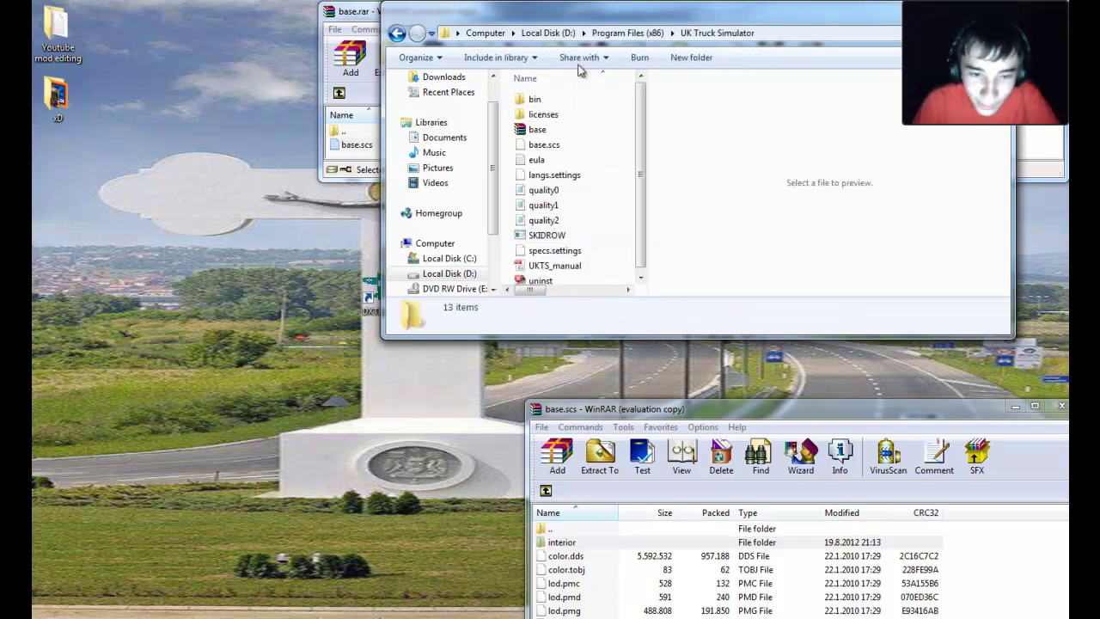
Move the folder window below the base.rar file list and select base.scs in the UK Truck Simulator folder
{"action": "left_click_drag", "start_coordinate": [589, 19], "coordinate": [471, 206]}
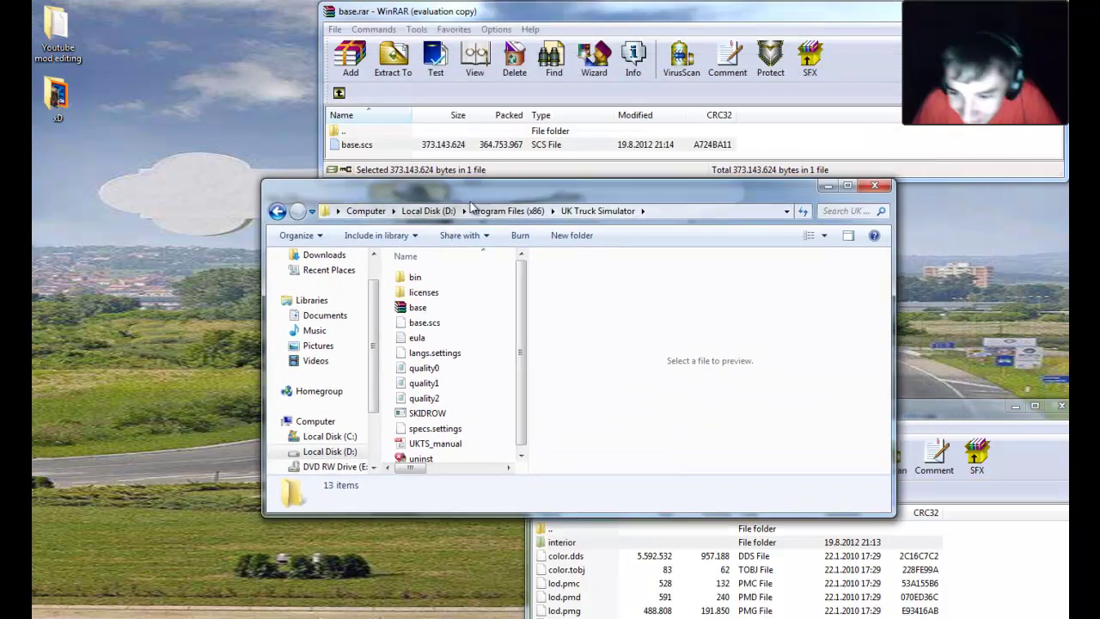
{"action": "left_click", "coordinate": [425, 322]}
{"action": "right_click", "coordinate": [430, 323]}
{"action": "left_click", "coordinate": [497, 468]}
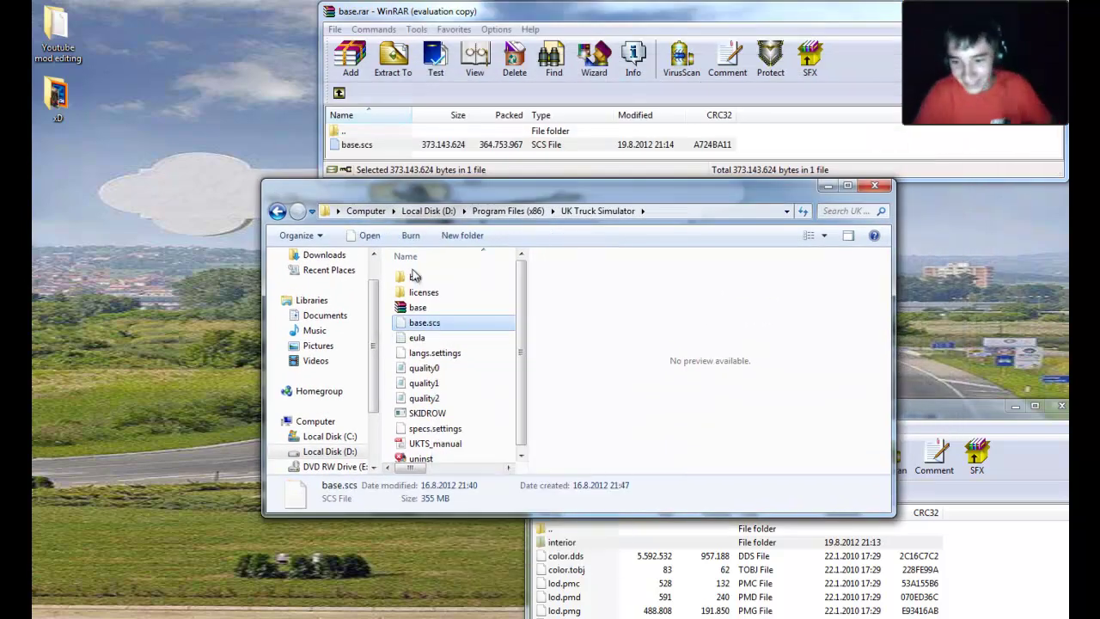
{"action": "double_click", "coordinate": [415, 277]}
{"action": "key", "text": "BackSpace"}
{"action": "key", "text": "BackSpace"}
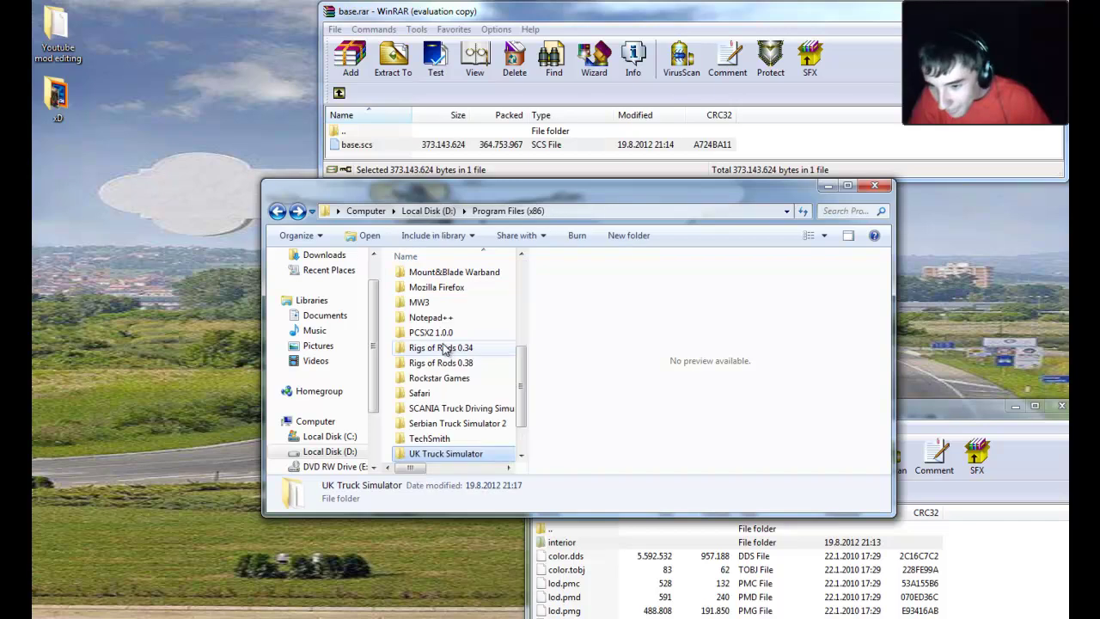
{"action": "double_click", "coordinate": [438, 456]}
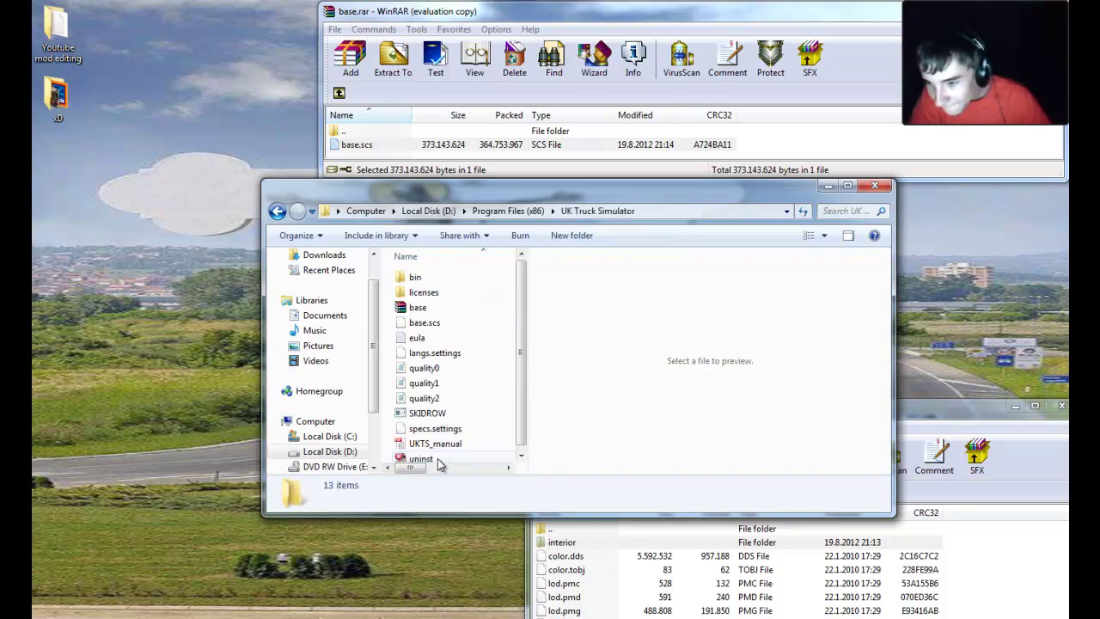
Move the original base.scs from the UK Truck Simulator folder into its licenses subfolder, keeping both files
{"action": "double_click", "coordinate": [446, 292]}
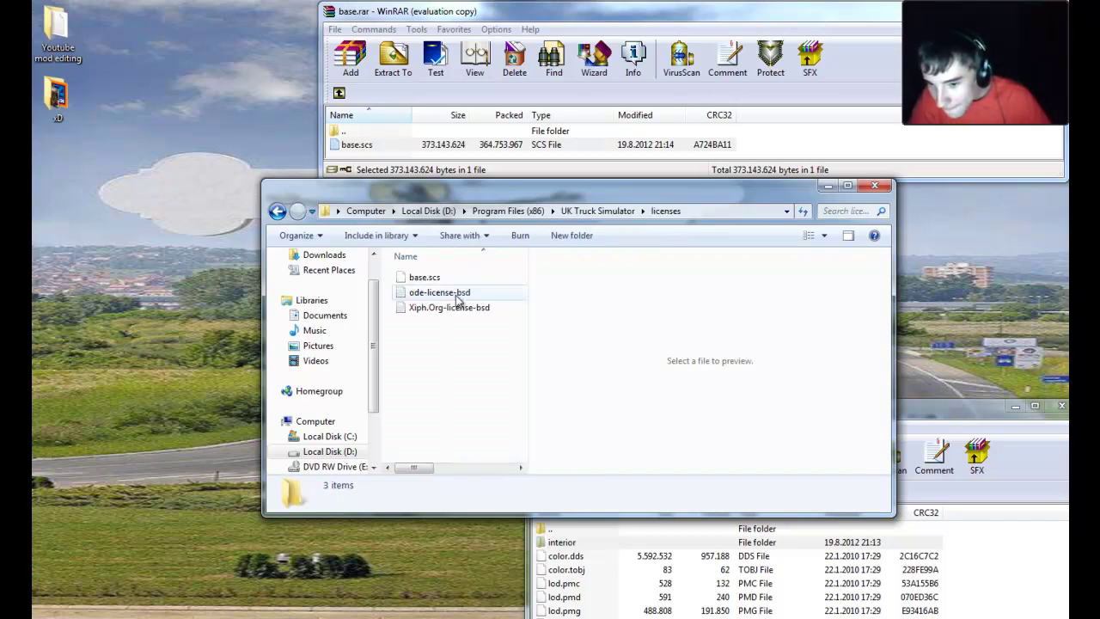
{"action": "key", "text": "BackSpace"}
{"action": "double_click", "coordinate": [464, 292]}
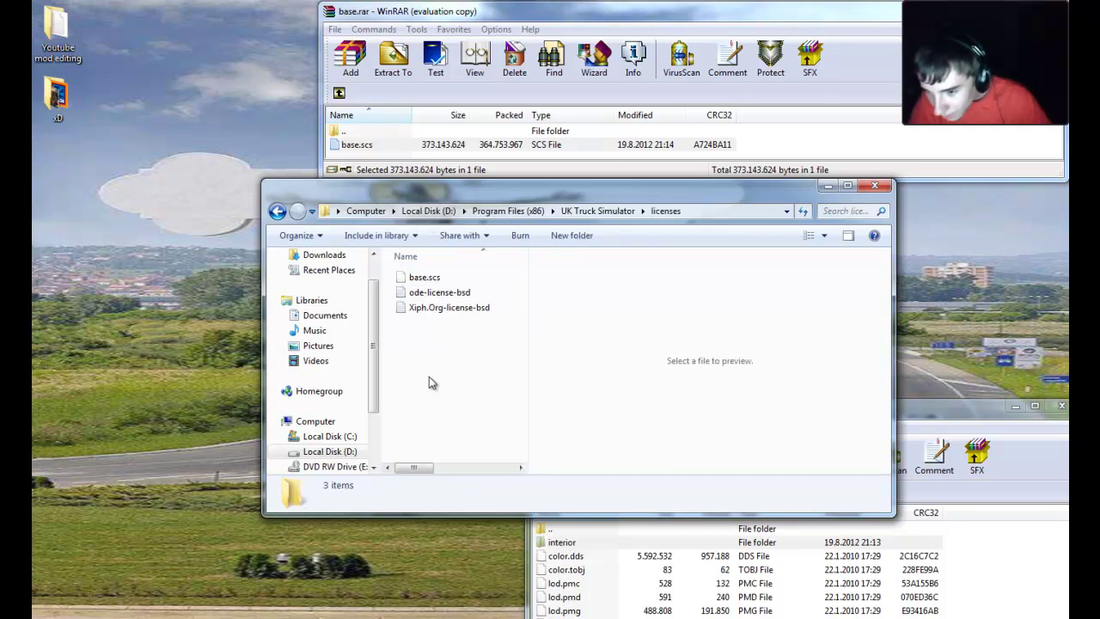
{"action": "right_click", "coordinate": [429, 376]}
{"action": "left_click", "coordinate": [481, 477]}
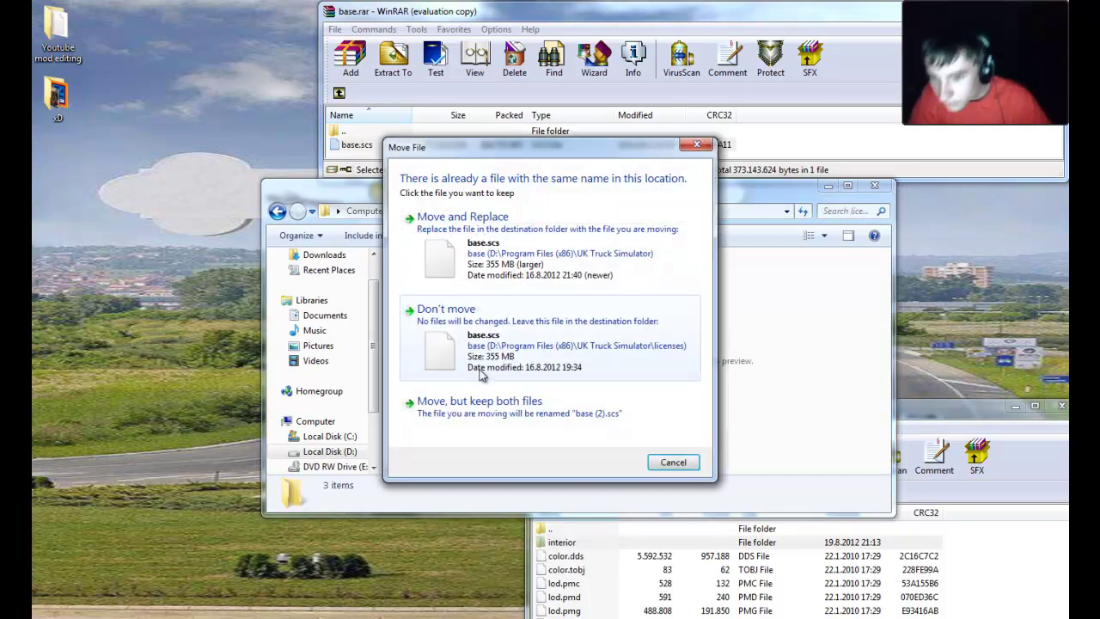
{"action": "left_click", "coordinate": [494, 413]}
Extract the modified base.scs from base.rar into the UK Truck Simulator folder
{"action": "key", "text": "BackSpace"}
{"action": "left_click_drag", "start_coordinate": [446, 144], "coordinate": [400, 322]}
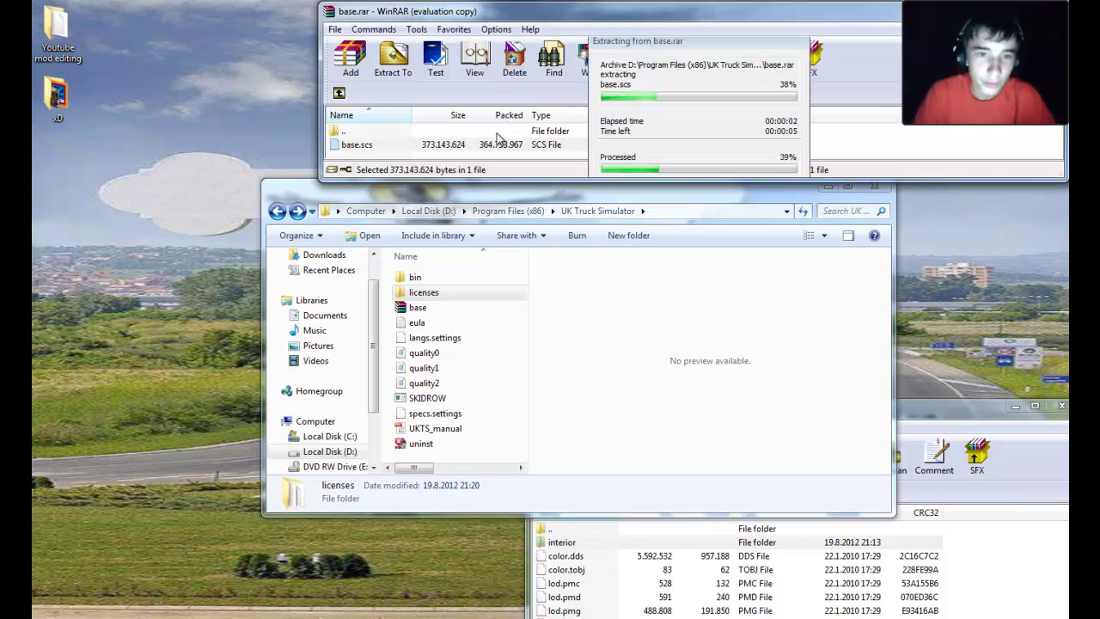
{"action": "mouse_move", "coordinate": [994, 42]}
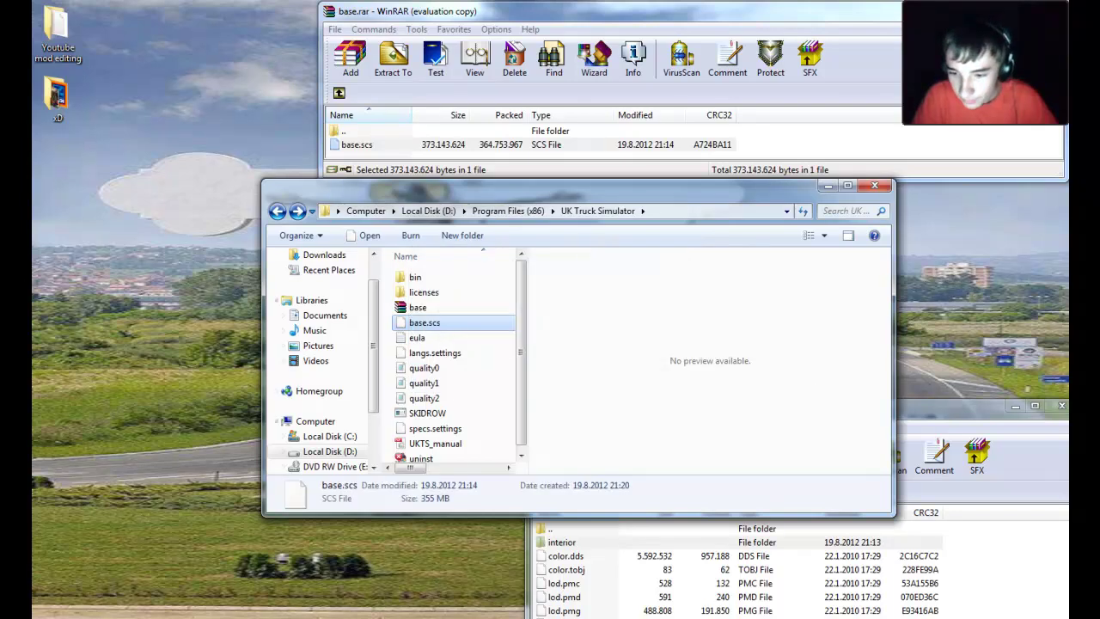
Launch UK Truck Simulator and start the game from its launcher with the existing settings
{"action": "key", "text": "super"}
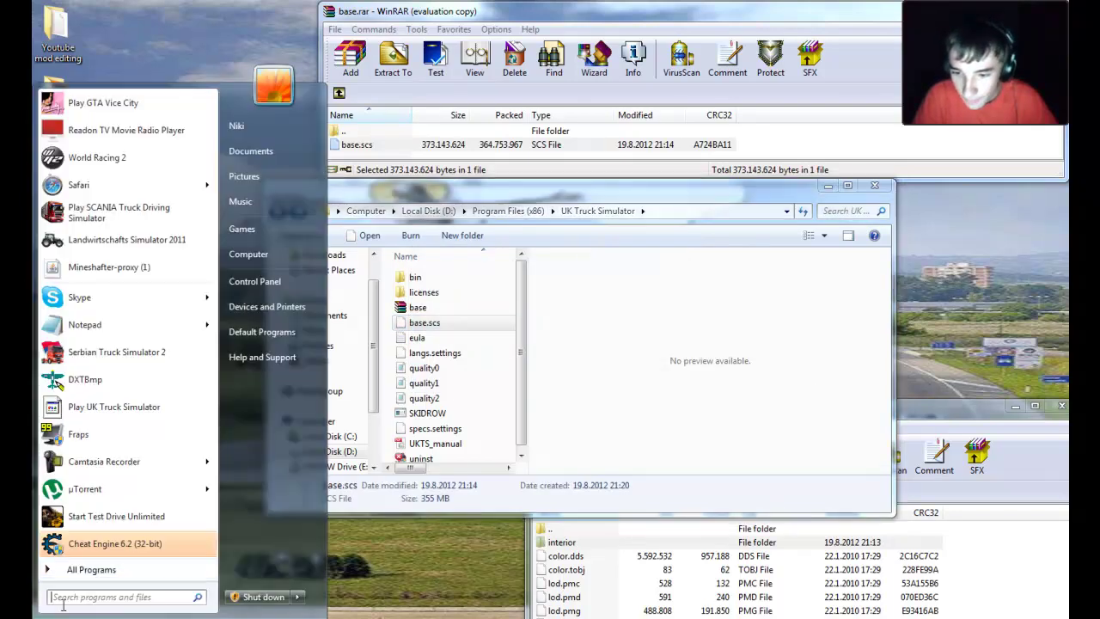
{"action": "left_click", "coordinate": [145, 410]}
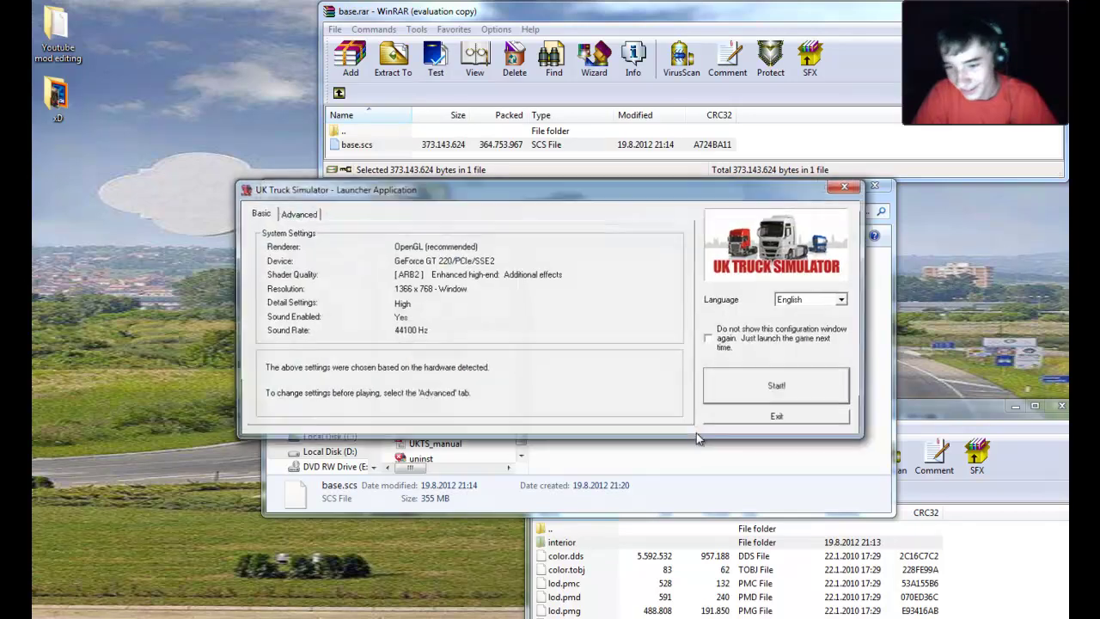
{"action": "left_click", "coordinate": [771, 387]}
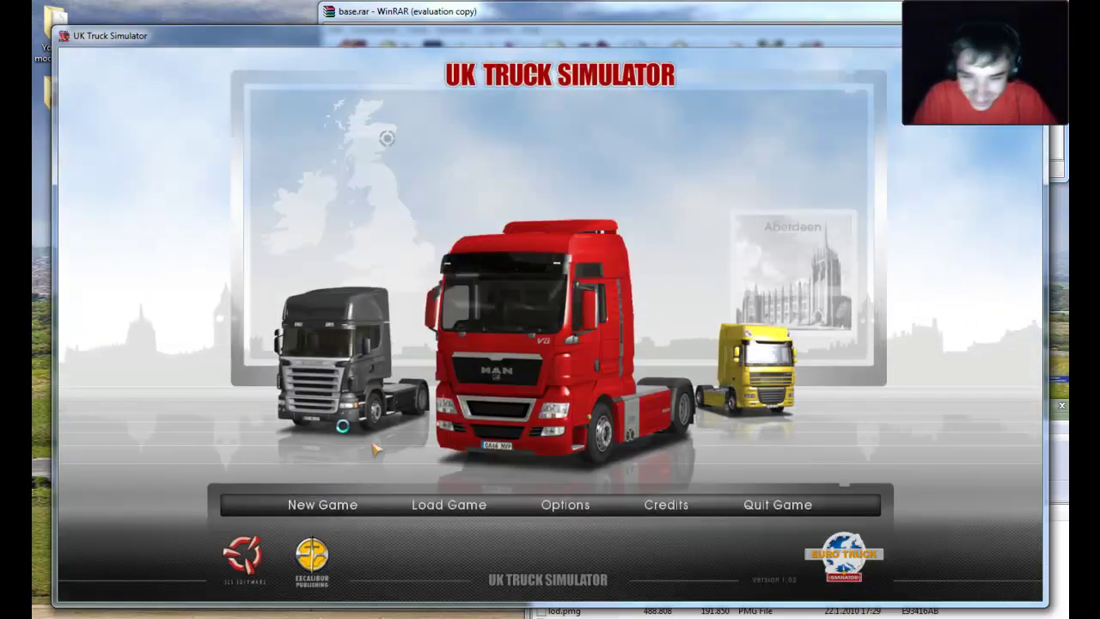
Start a new game with the player name "Hi youtube"
{"action": "left_click", "coordinate": [352, 500]}
{"action": "type", "text": "H"}
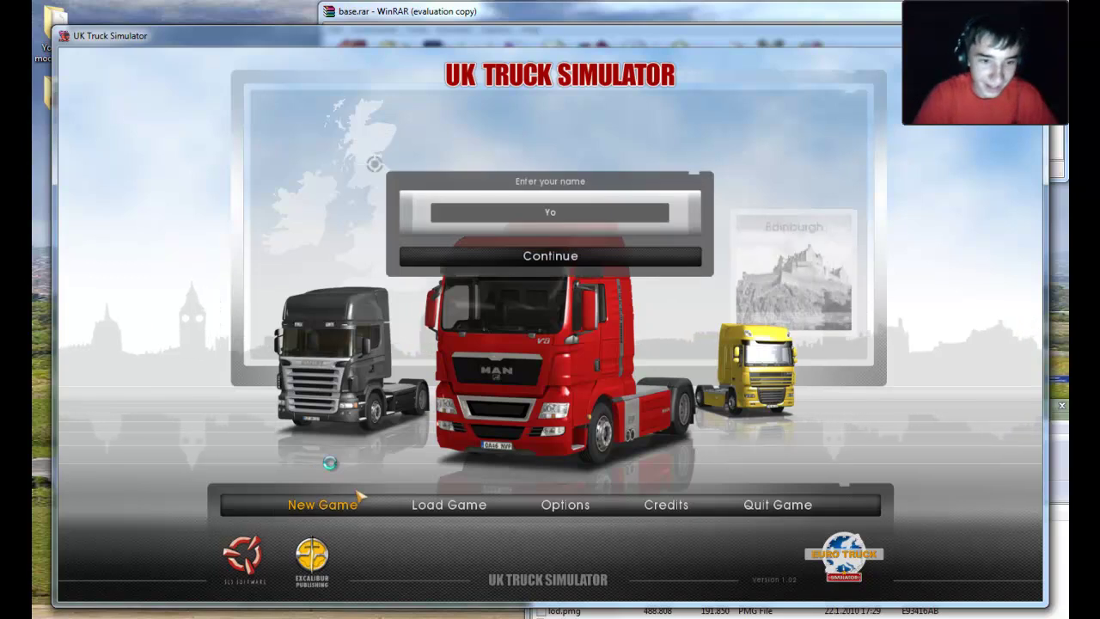
{"action": "type", "text": "i youtube"}
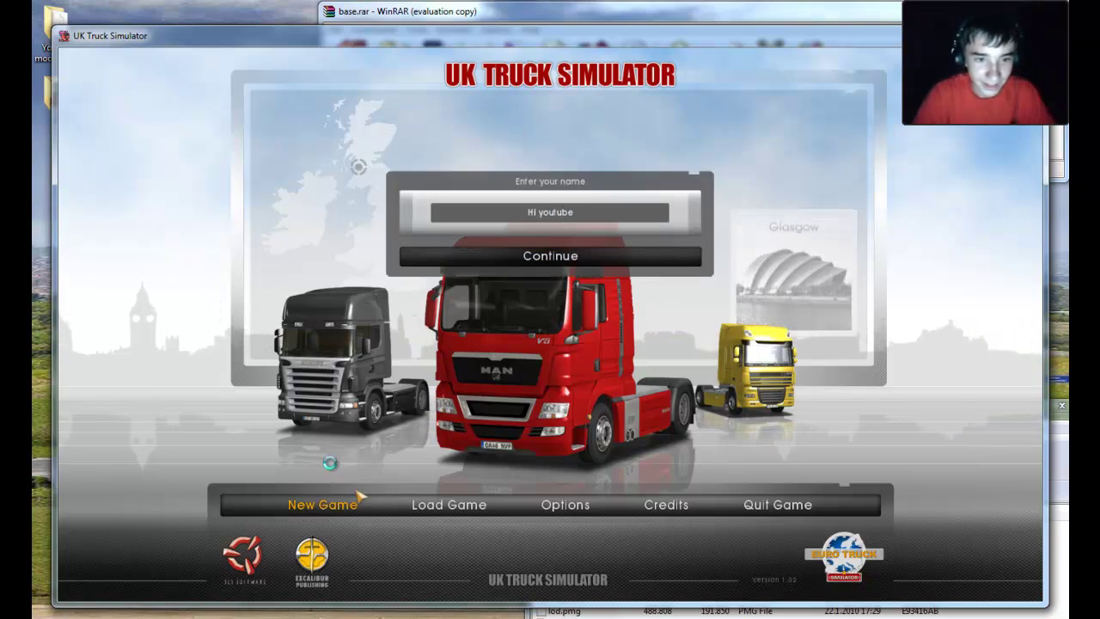
{"action": "key", "text": "Return"}
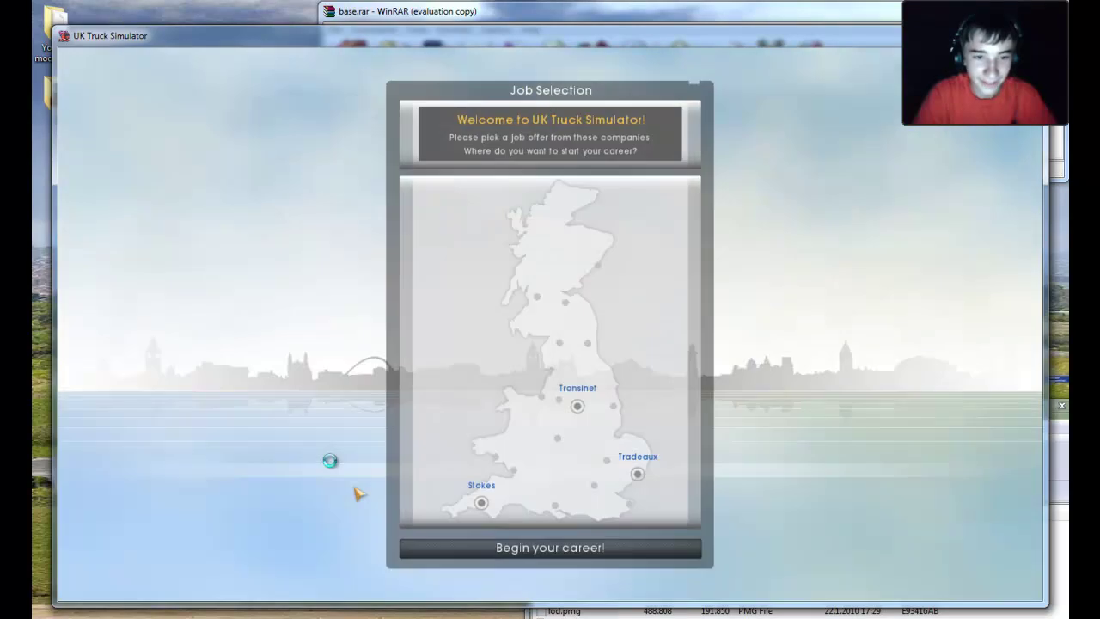
Check which lorries Transinet, Tradeaux and Stokes offer on the job selection map
{"action": "left_click", "coordinate": [577, 405]}
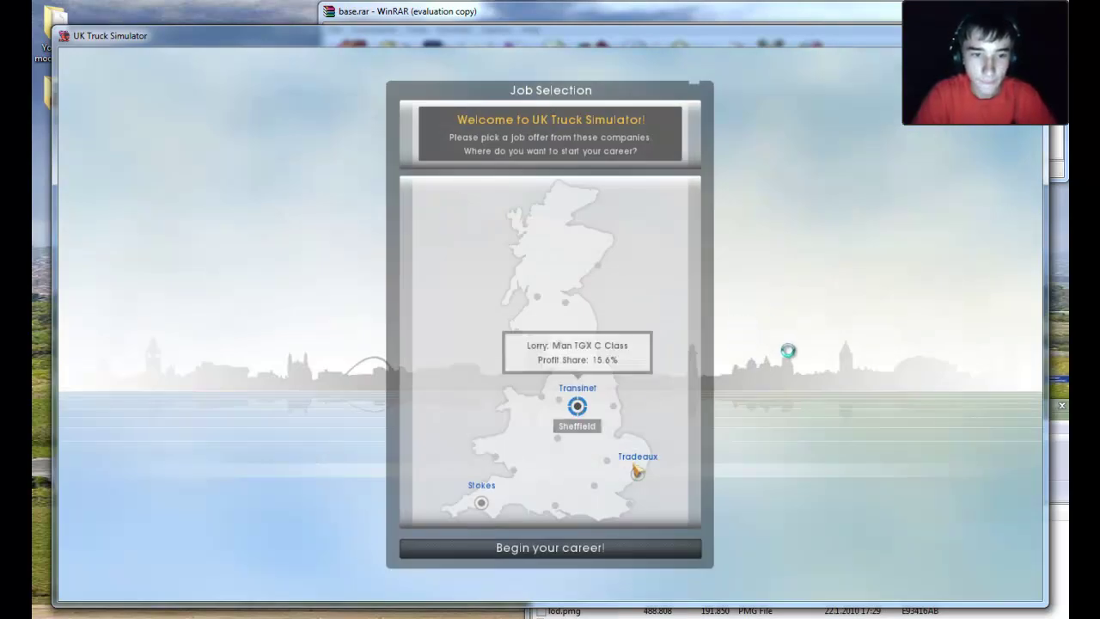
{"action": "left_click", "coordinate": [636, 472]}
{"action": "left_click", "coordinate": [482, 504]}
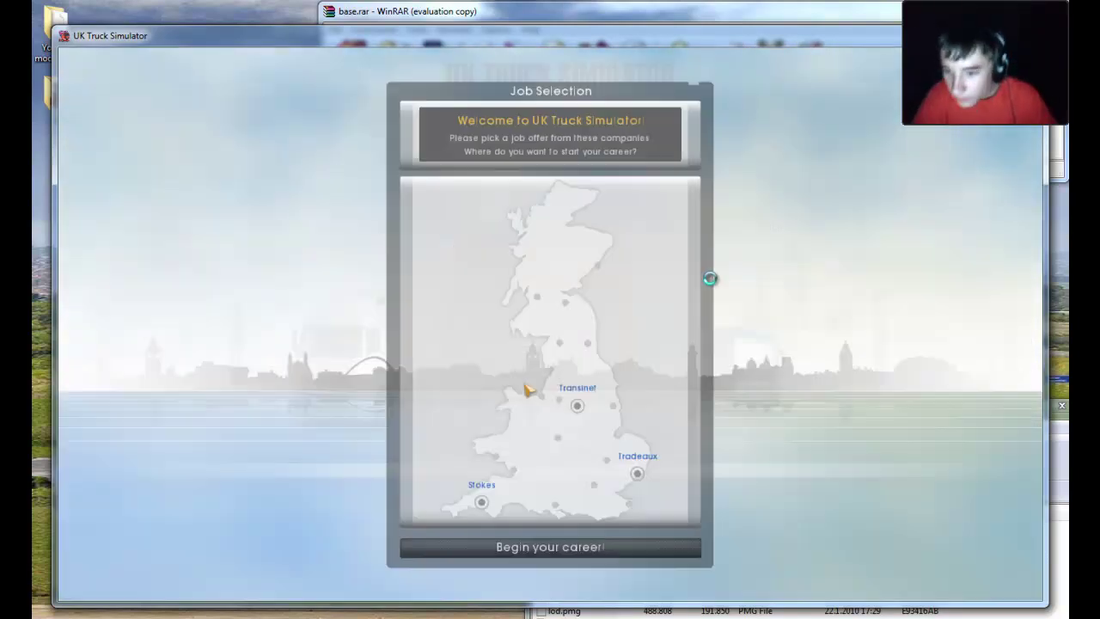
Compare the new set of job offers and begin the career with Tradeaux in Felixstowe, driving the Valiant C Class
{"action": "left_click", "coordinate": [577, 405]}
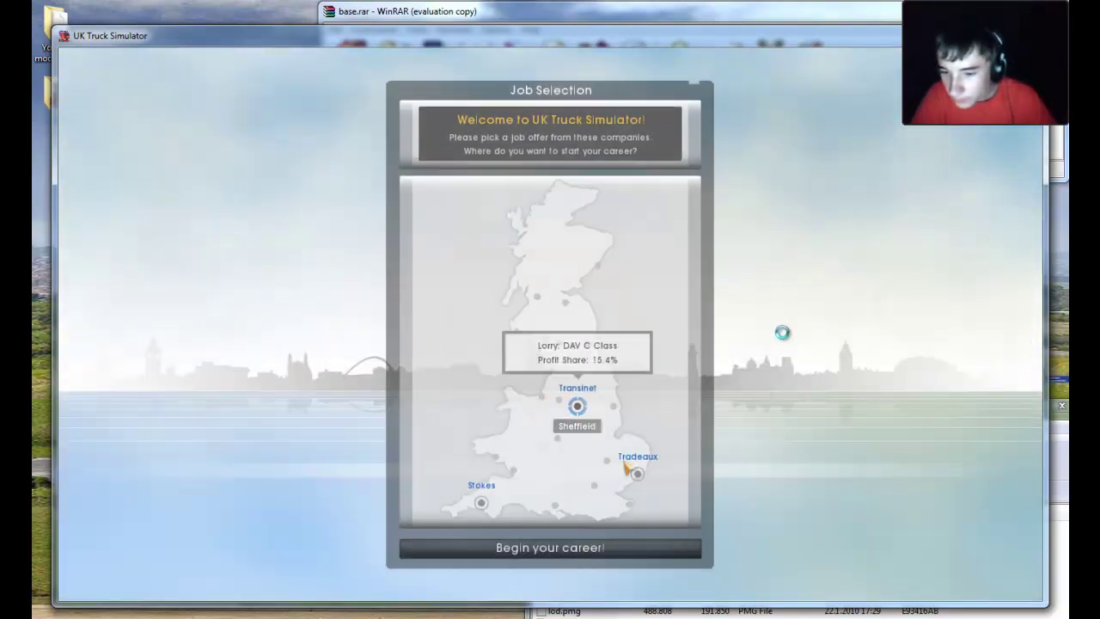
{"action": "left_click", "coordinate": [637, 474]}
{"action": "left_click", "coordinate": [484, 503]}
{"action": "left_click", "coordinate": [637, 474]}
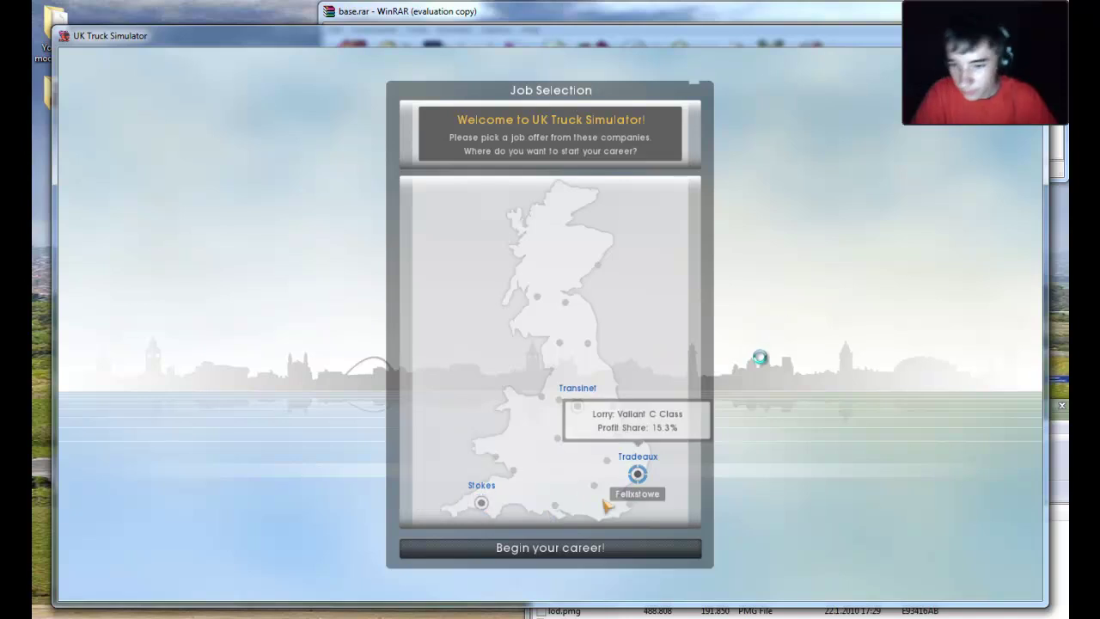
{"action": "left_click", "coordinate": [596, 547]}
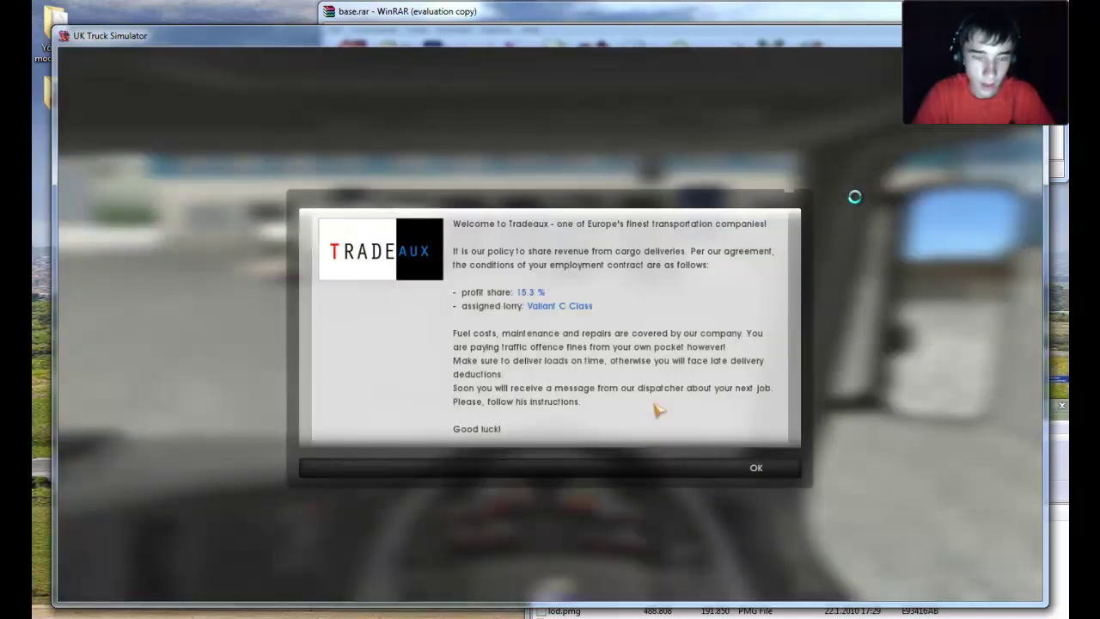
Dismiss the Tradeaux welcome and job messages and look around the Volvo's cab to inspect the dashboard
{"action": "key", "text": "Return"}
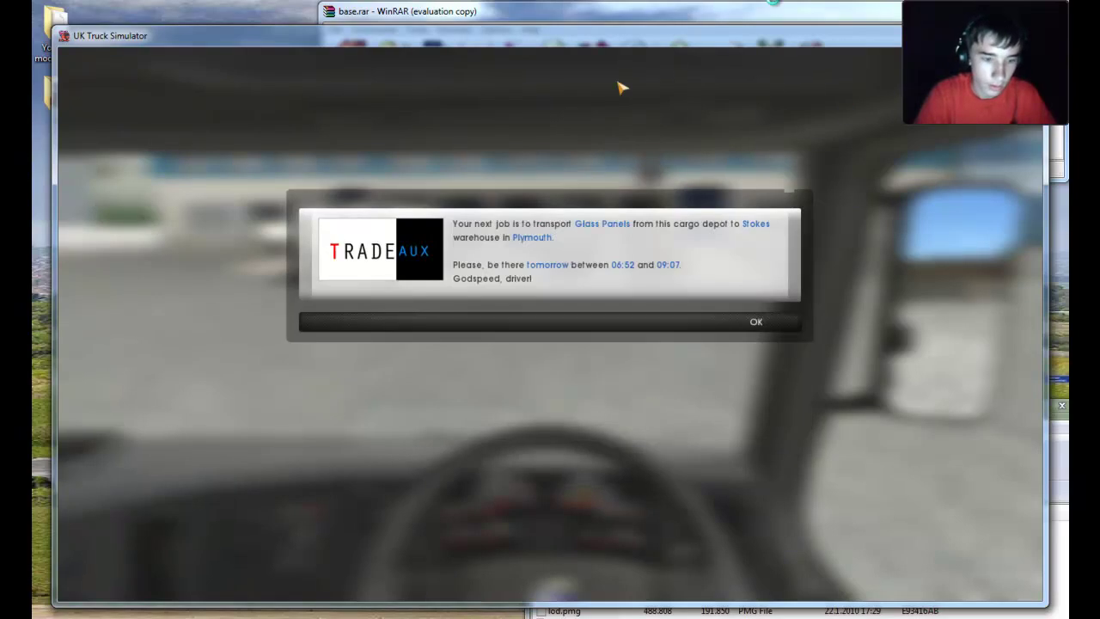
{"action": "key", "text": "Return"}
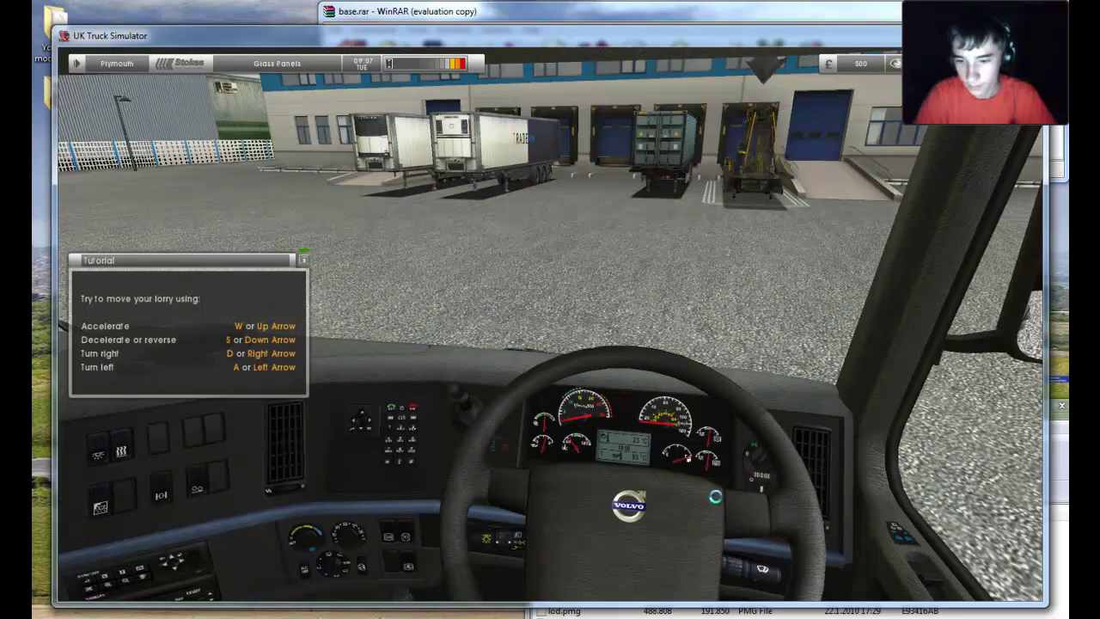
{"action": "key", "text": "w"}
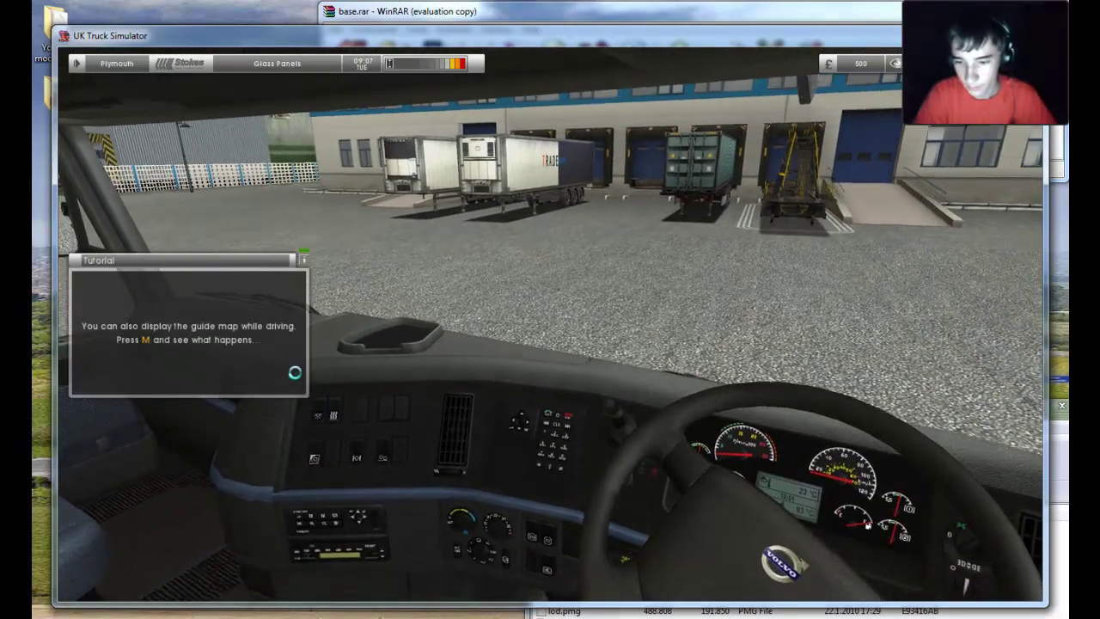
{"action": "mouse_move", "coordinate": [344, 376]}
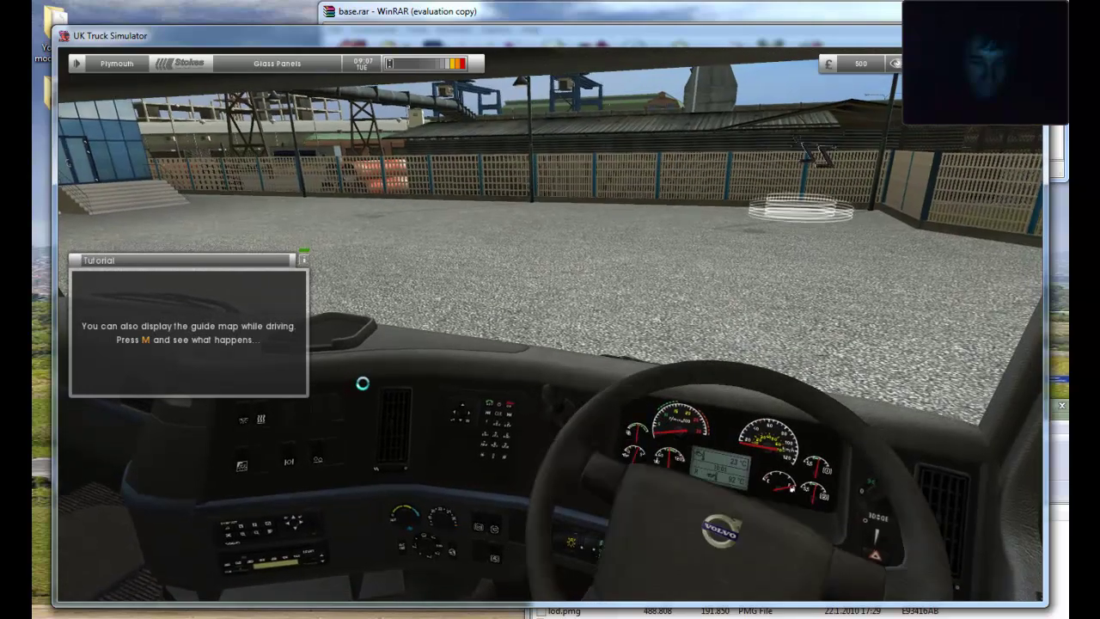
{"action": "mouse_move", "coordinate": [258, 384]}
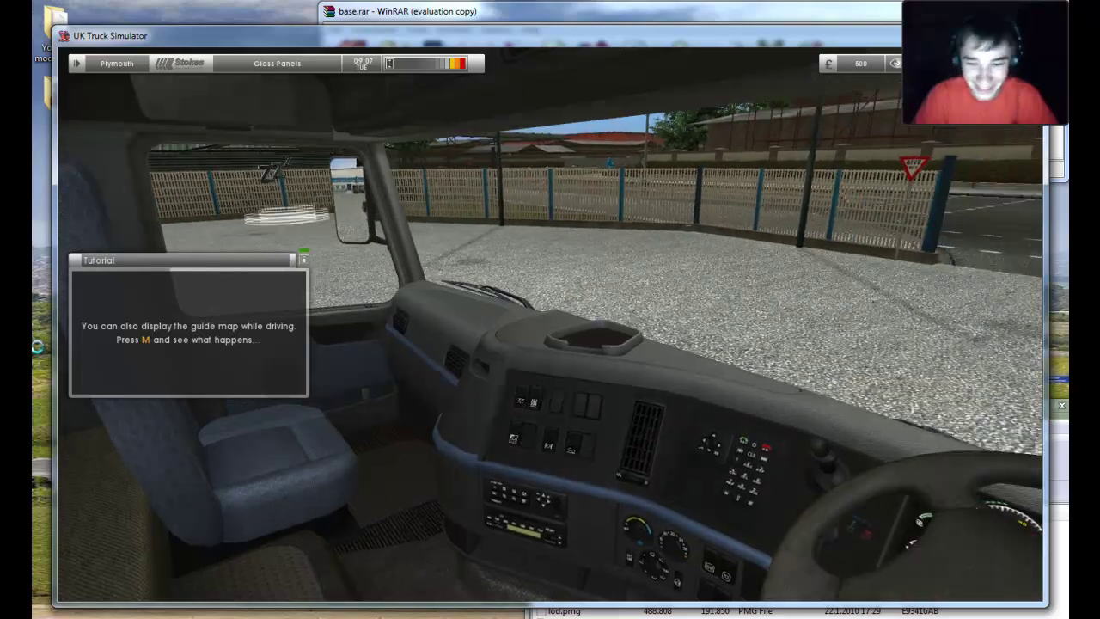
View the lorry from outside while reversing it toward the trailer, and open the in-game menu
{"action": "key", "text": "2"}
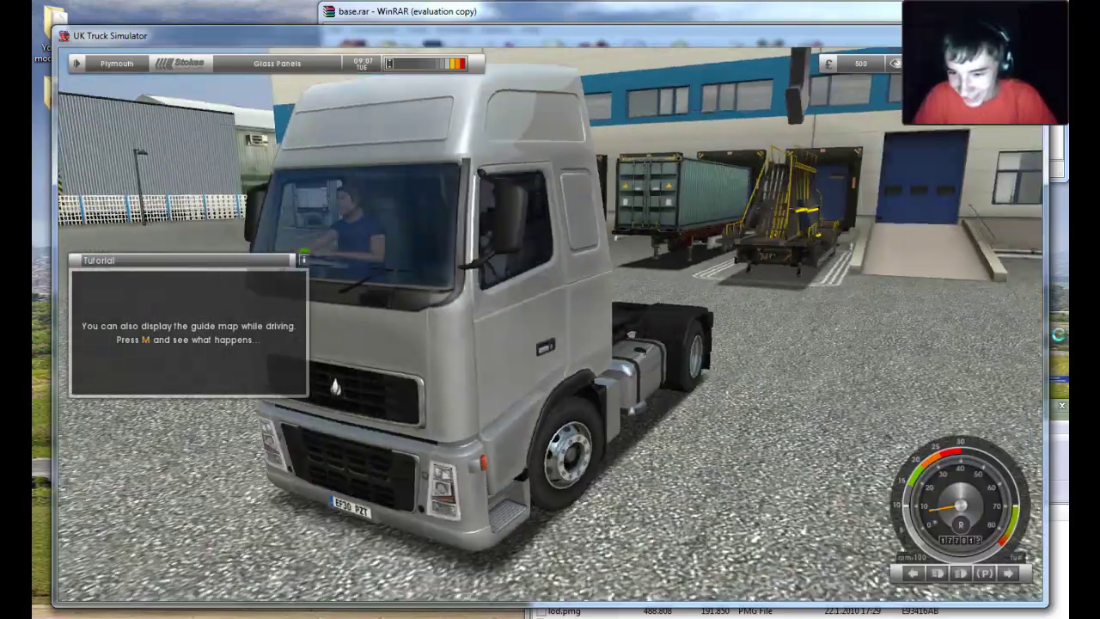
{"action": "mouse_move", "coordinate": [679, 315]}
{"action": "mouse_move", "coordinate": [560, 314]}
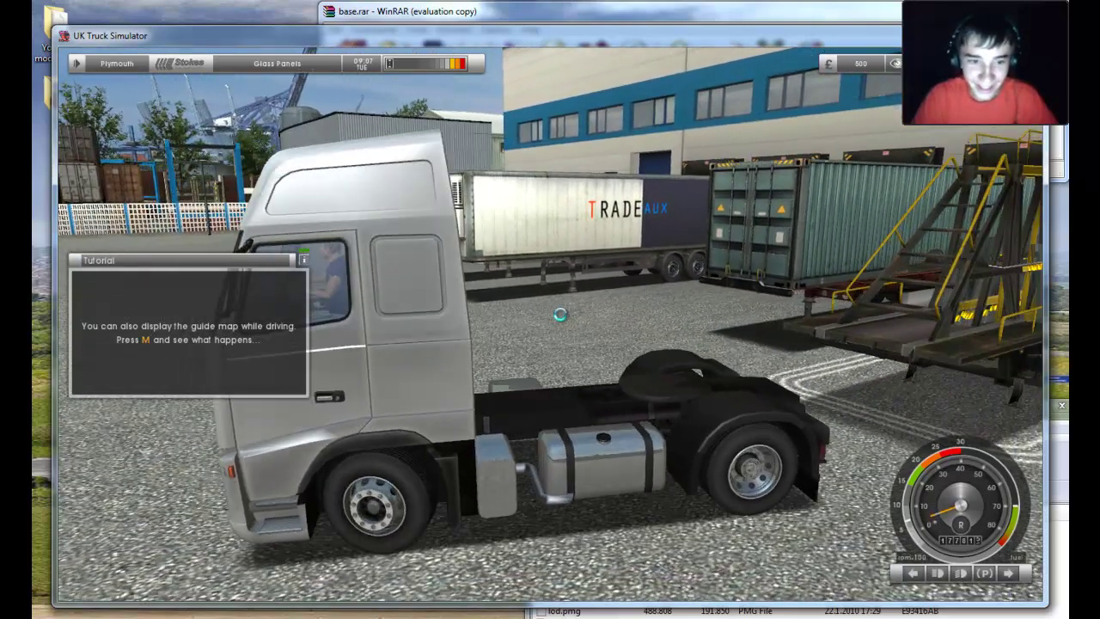
{"action": "key", "text": "Down"}
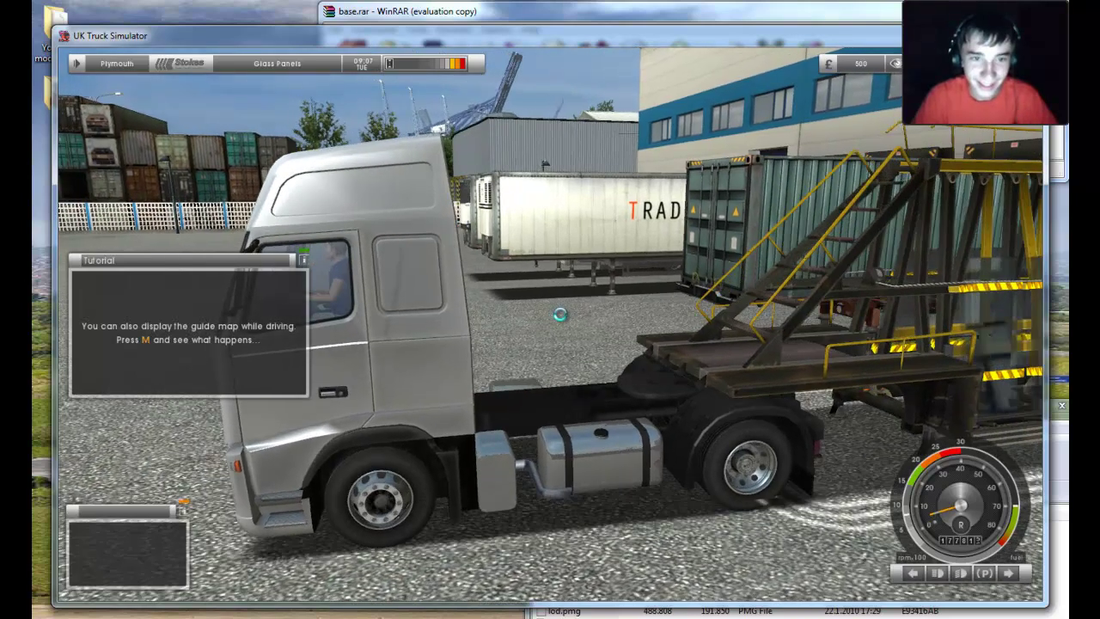
{"action": "key", "text": "t"}
{"action": "key", "text": "Escape"}
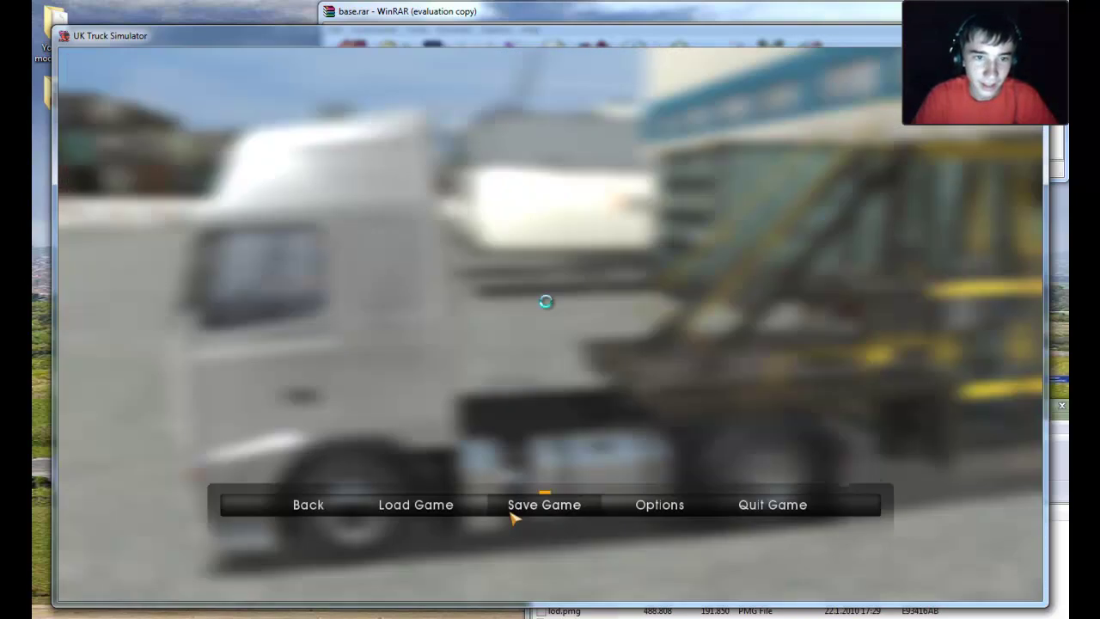